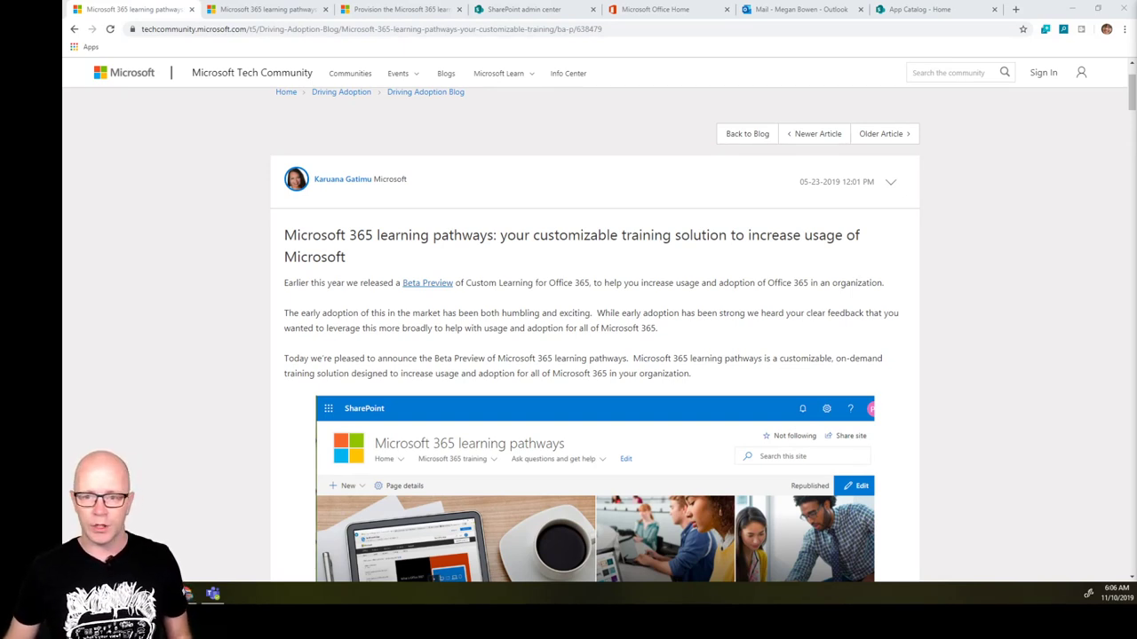
{"action": "scroll", "coordinate": [1020, 271], "scroll_direction": "up", "scroll_amount": 2}
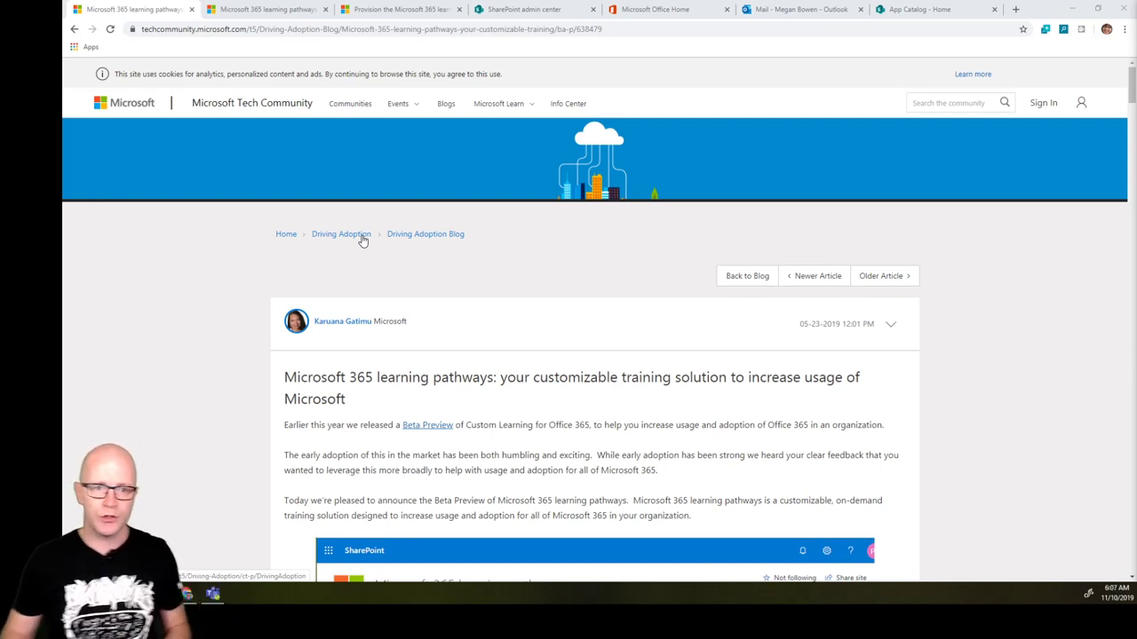
{"action": "left_click", "coordinate": [354, 105]}
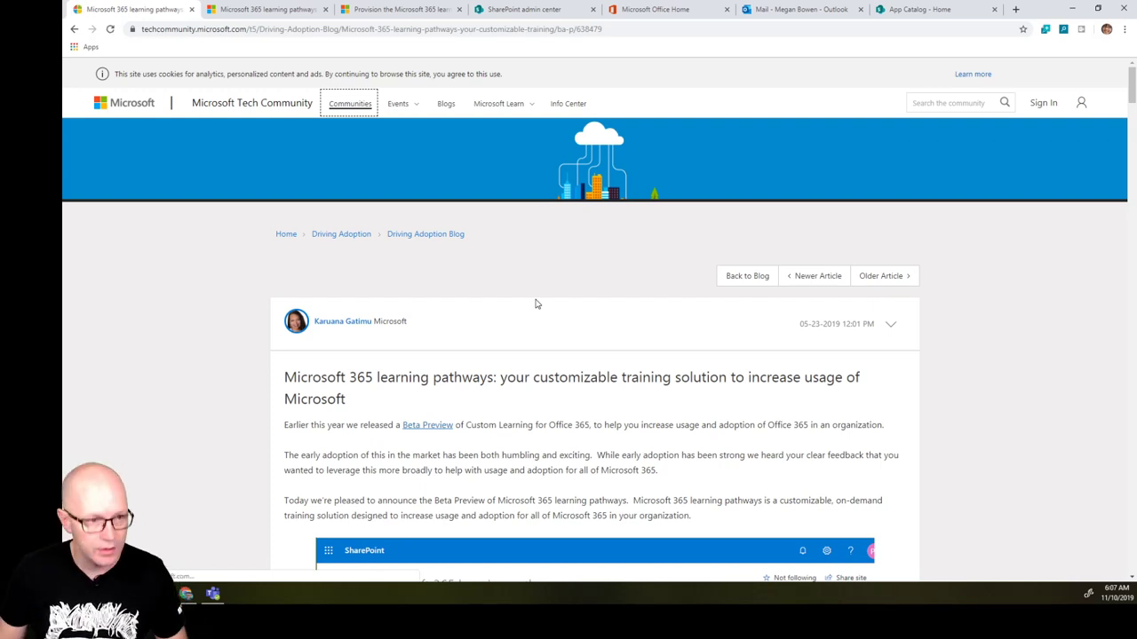
{"action": "scroll", "coordinate": [969, 372], "scroll_direction": "down", "scroll_amount": 2}
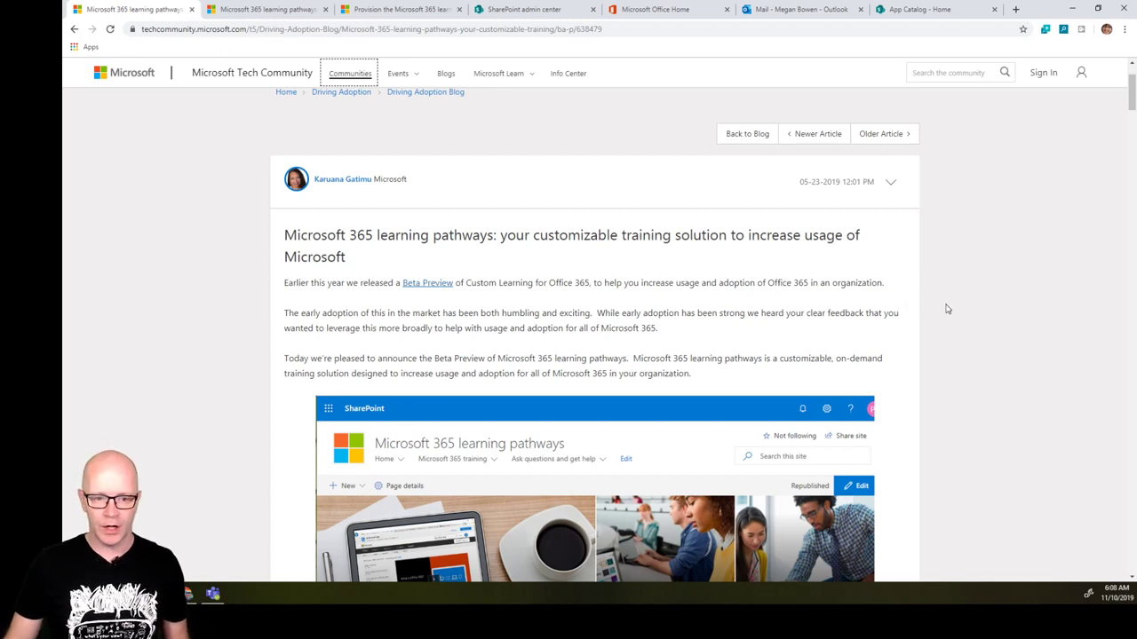
{"action": "scroll", "coordinate": [947, 308], "scroll_direction": "down", "scroll_amount": 1}
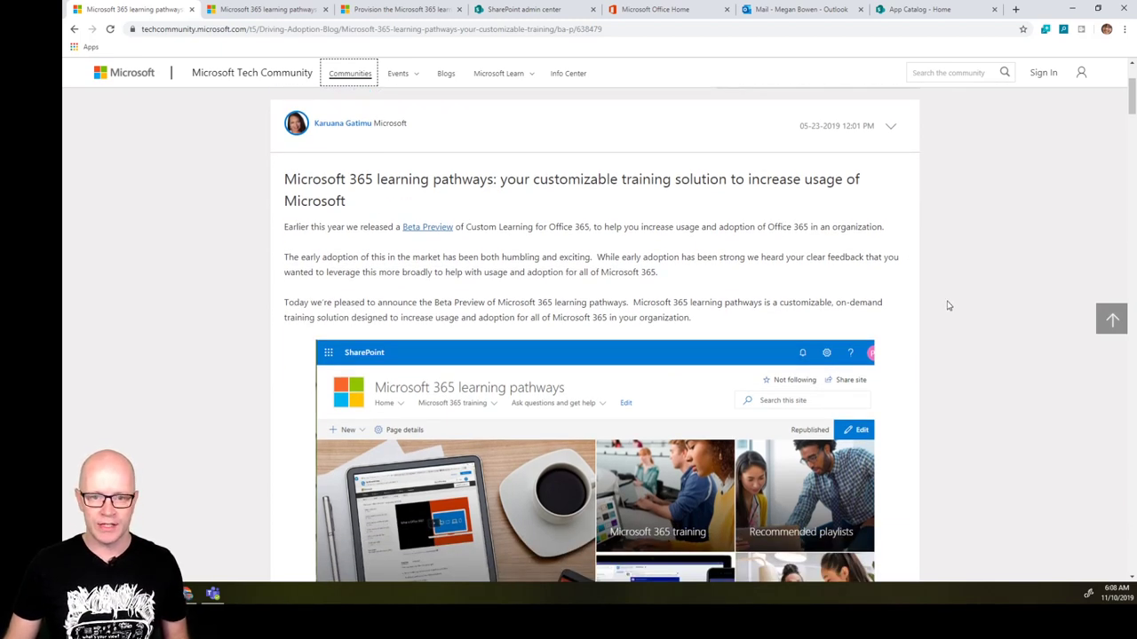
{"action": "scroll", "coordinate": [947, 306], "scroll_direction": "down", "scroll_amount": 2}
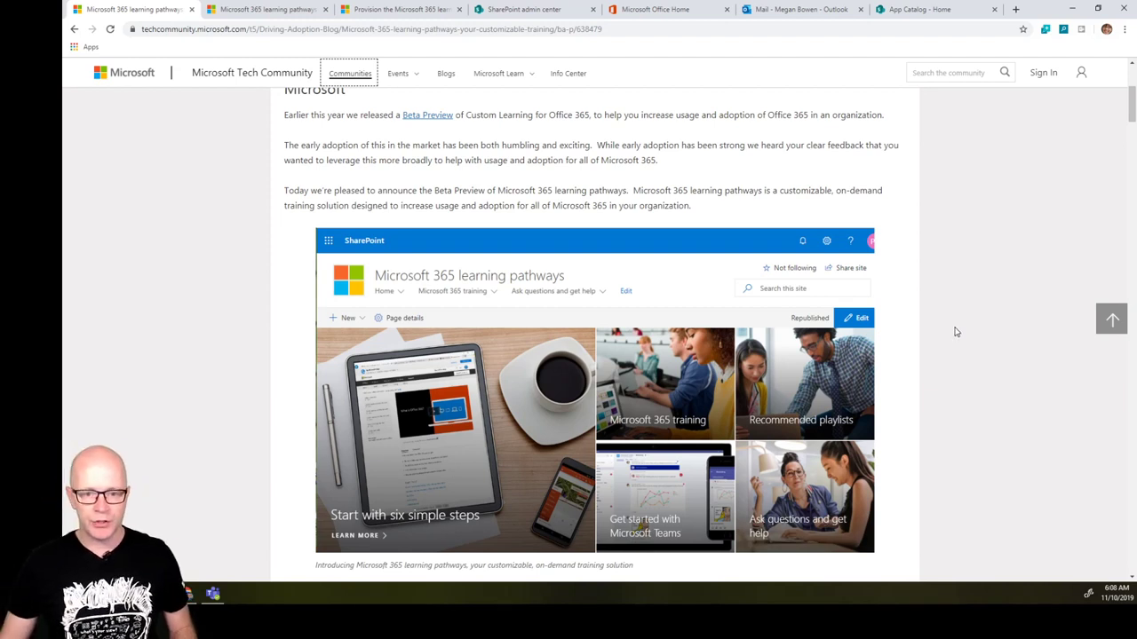
{"action": "scroll", "coordinate": [956, 332], "scroll_direction": "down", "scroll_amount": 1}
{"action": "scroll", "coordinate": [955, 331], "scroll_direction": "down", "scroll_amount": 3}
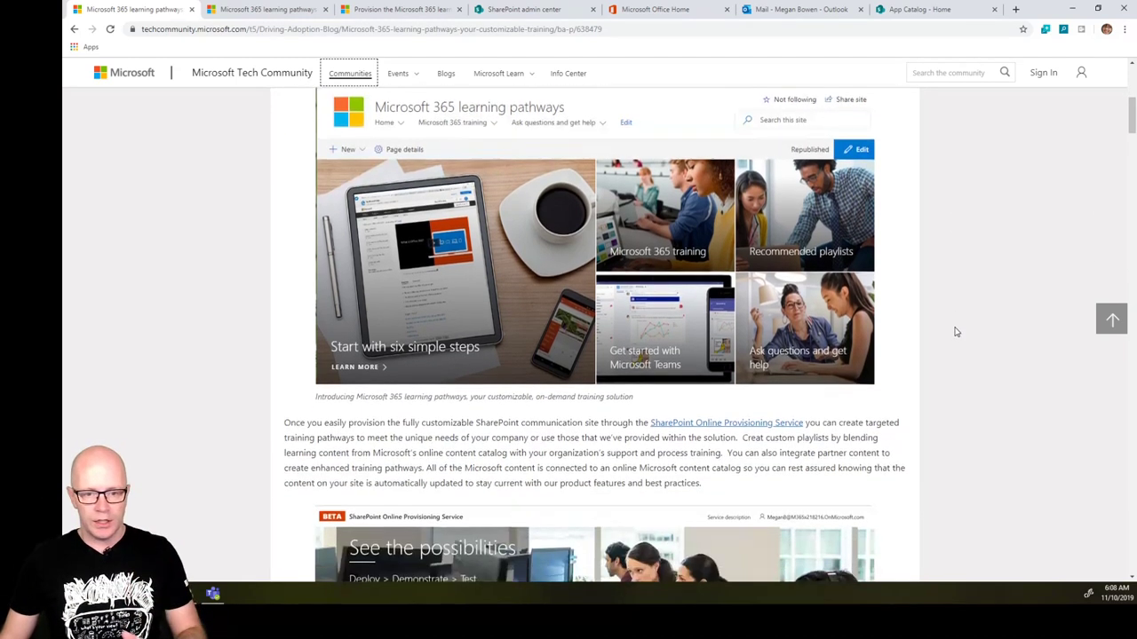
{"action": "scroll", "coordinate": [955, 332], "scroll_direction": "up", "scroll_amount": 2}
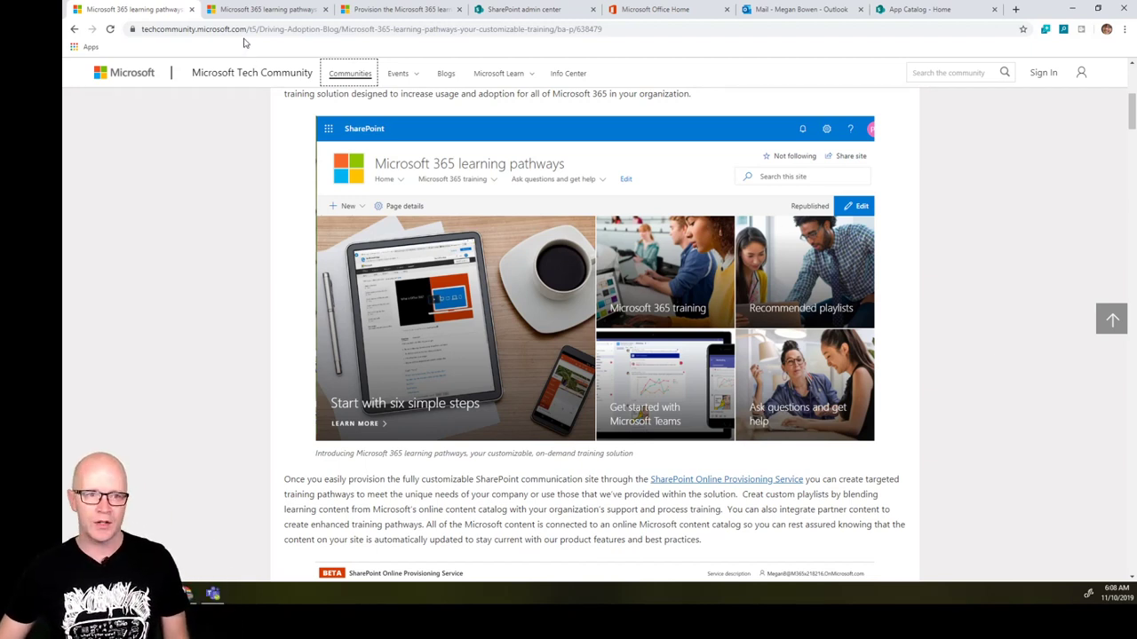
- Switch to the Docs 'Learning pathways setup options' page and scroll through the provisioning options
{"action": "left_click", "coordinate": [254, 10]}
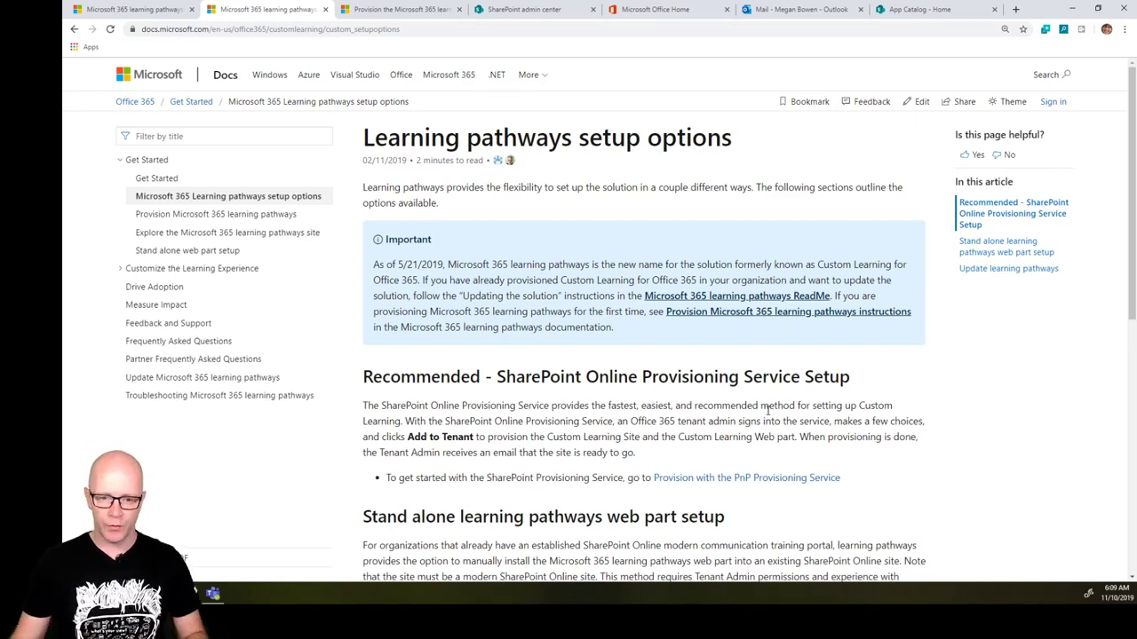
{"action": "scroll", "coordinate": [893, 460], "scroll_direction": "down", "scroll_amount": 1}
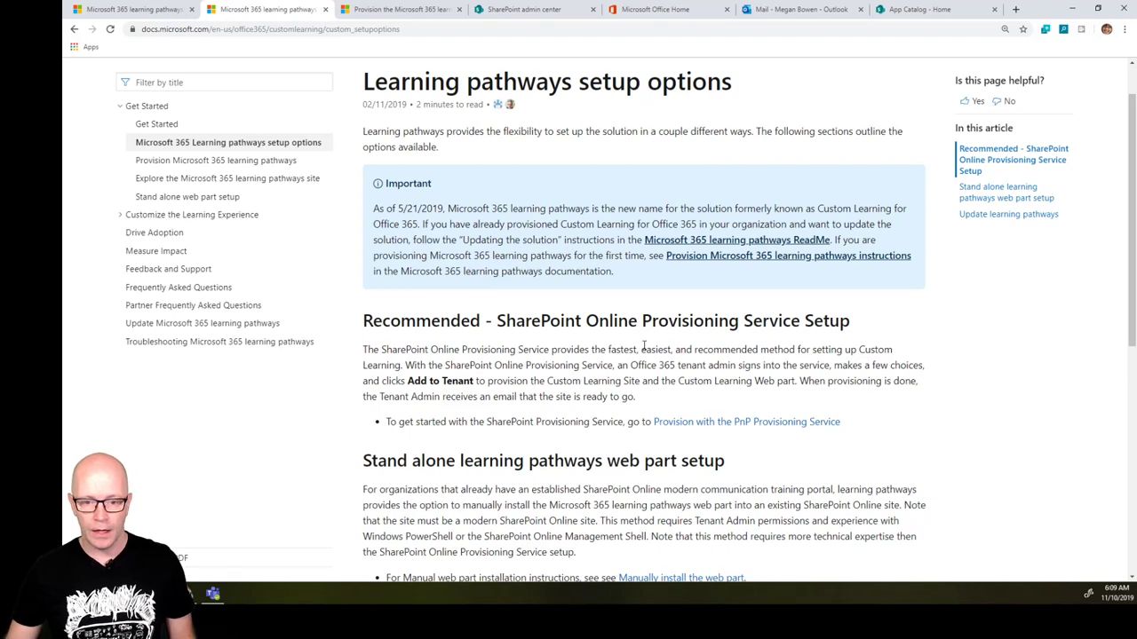
{"action": "scroll", "coordinate": [683, 380], "scroll_direction": "down", "scroll_amount": 2}
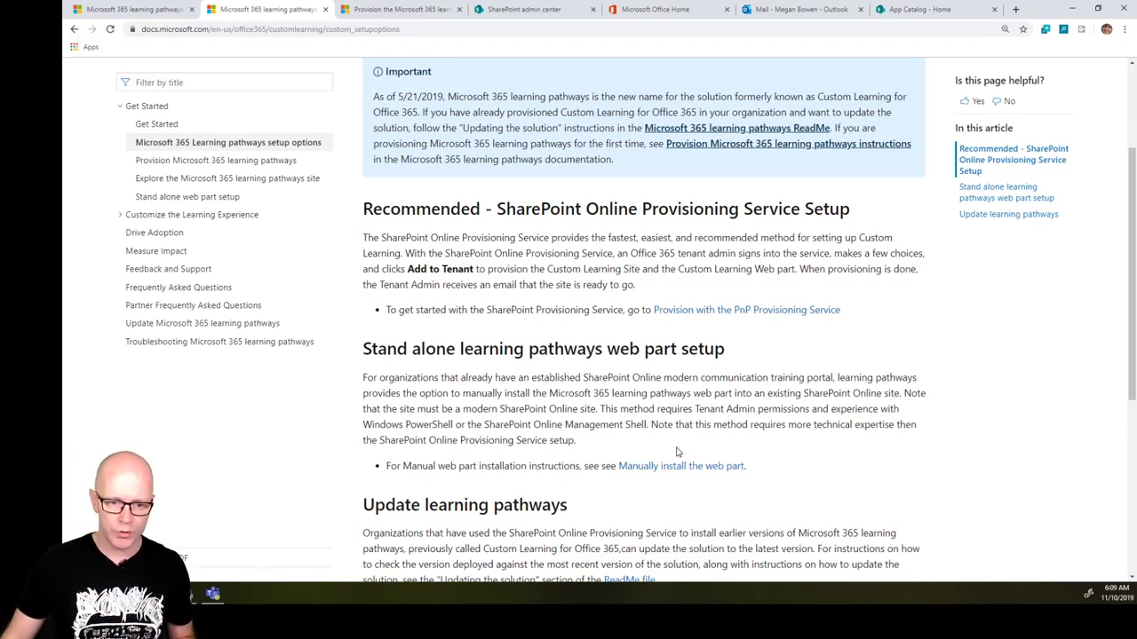
- Go to the 'Provision Microsoft 365 learning pathways' article and highlight the tenant App Catalog prerequisite
{"action": "left_click", "coordinate": [387, 11]}
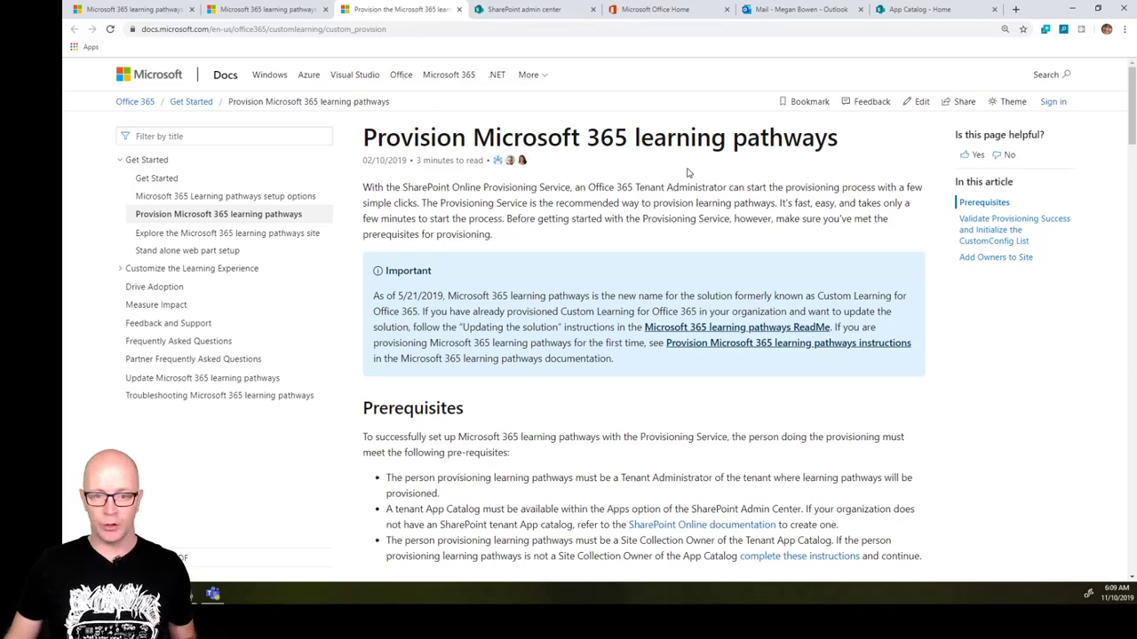
{"action": "scroll", "coordinate": [688, 178], "scroll_direction": "down", "scroll_amount": 3}
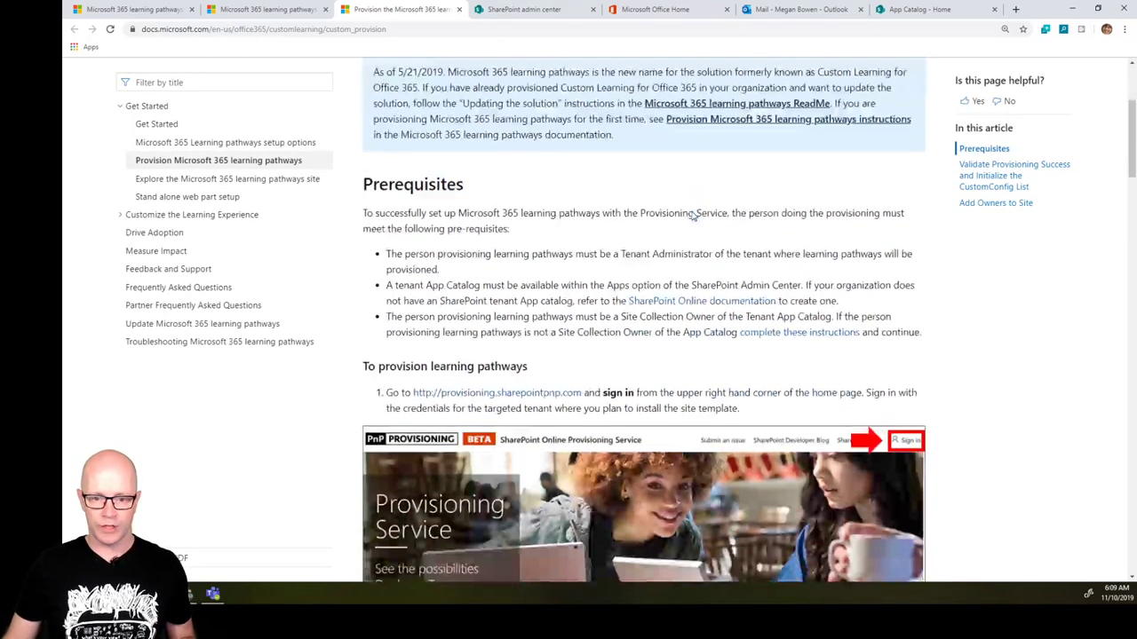
{"action": "scroll", "coordinate": [692, 214], "scroll_direction": "down", "scroll_amount": 1}
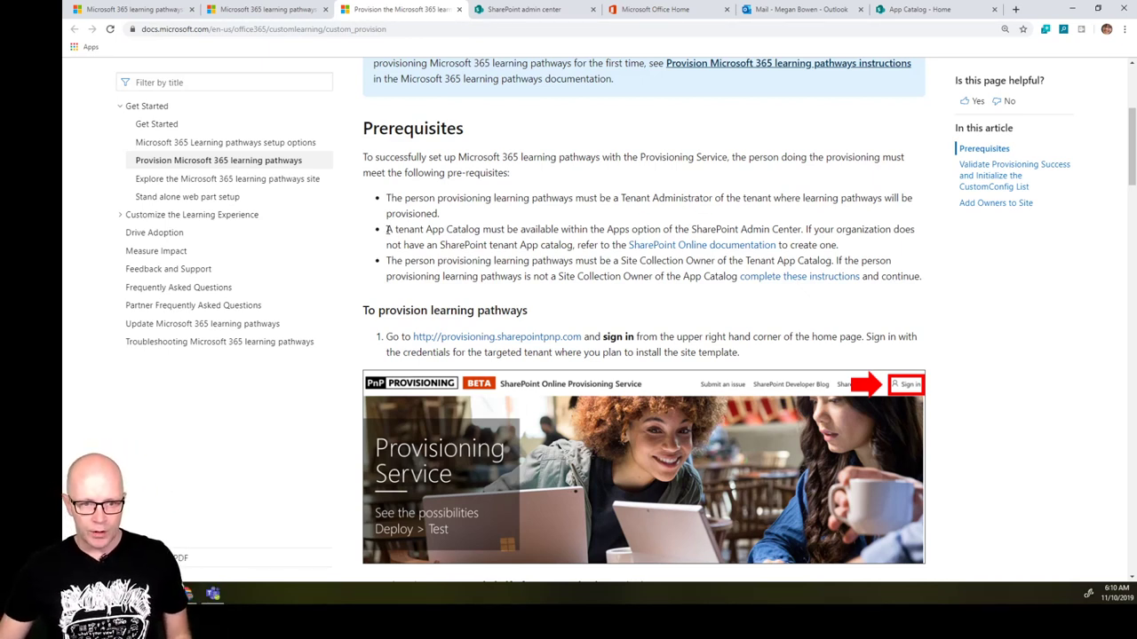
{"action": "left_click_drag", "start_coordinate": [388, 229], "coordinate": [491, 229]}
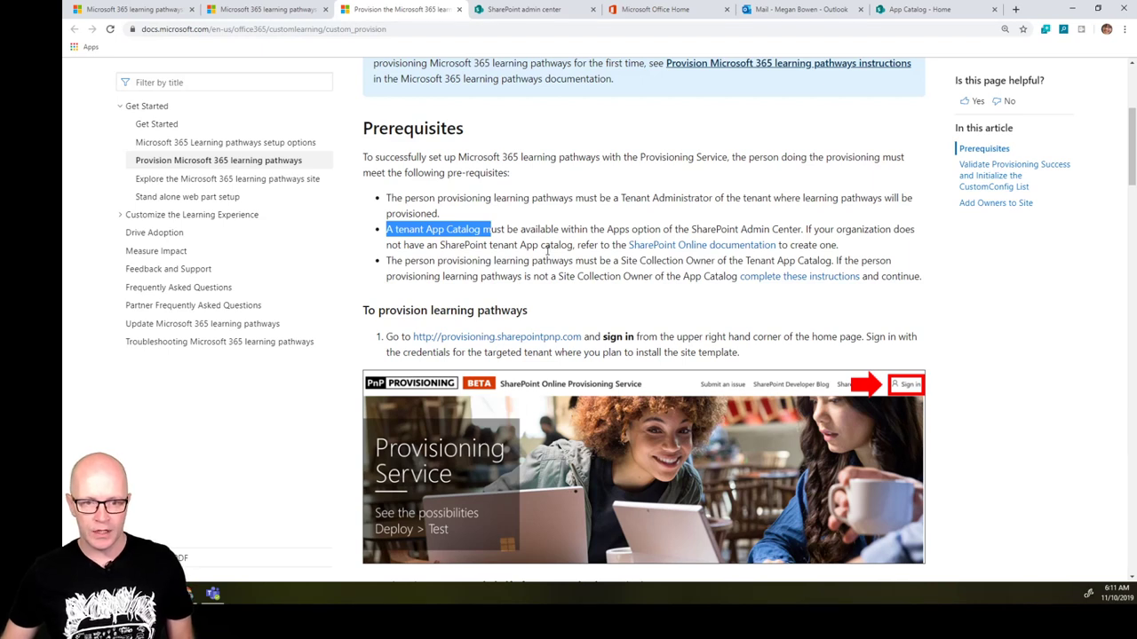
{"action": "scroll", "coordinate": [537, 232], "scroll_direction": "down", "scroll_amount": 1}
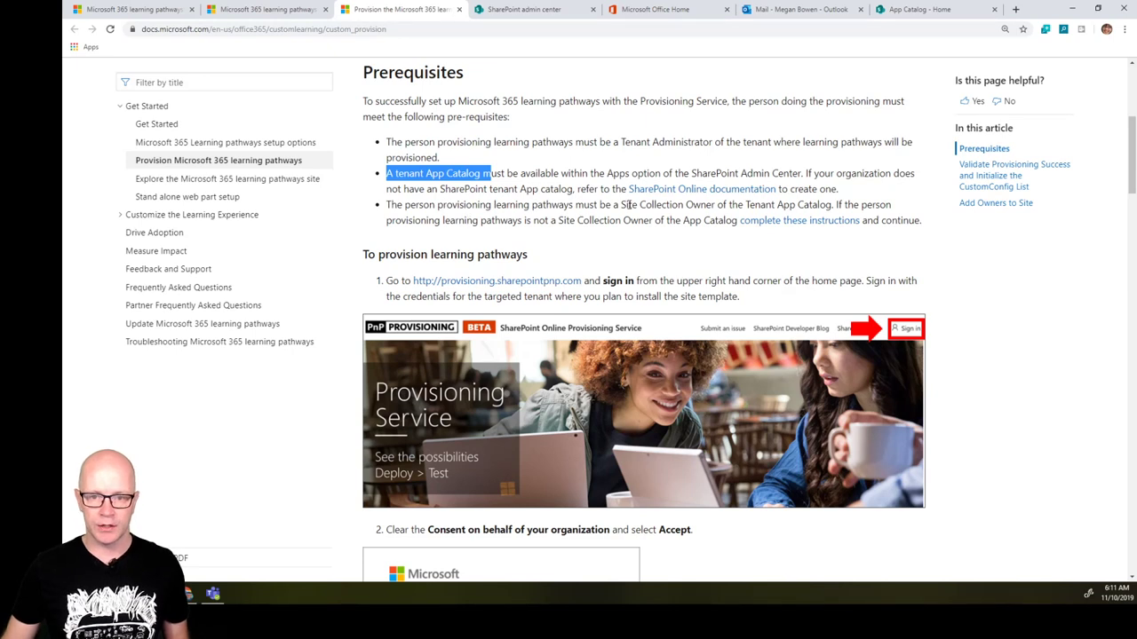
{"action": "left_click_drag", "start_coordinate": [619, 205], "coordinate": [835, 204]}
{"action": "left_click", "coordinate": [833, 203]}
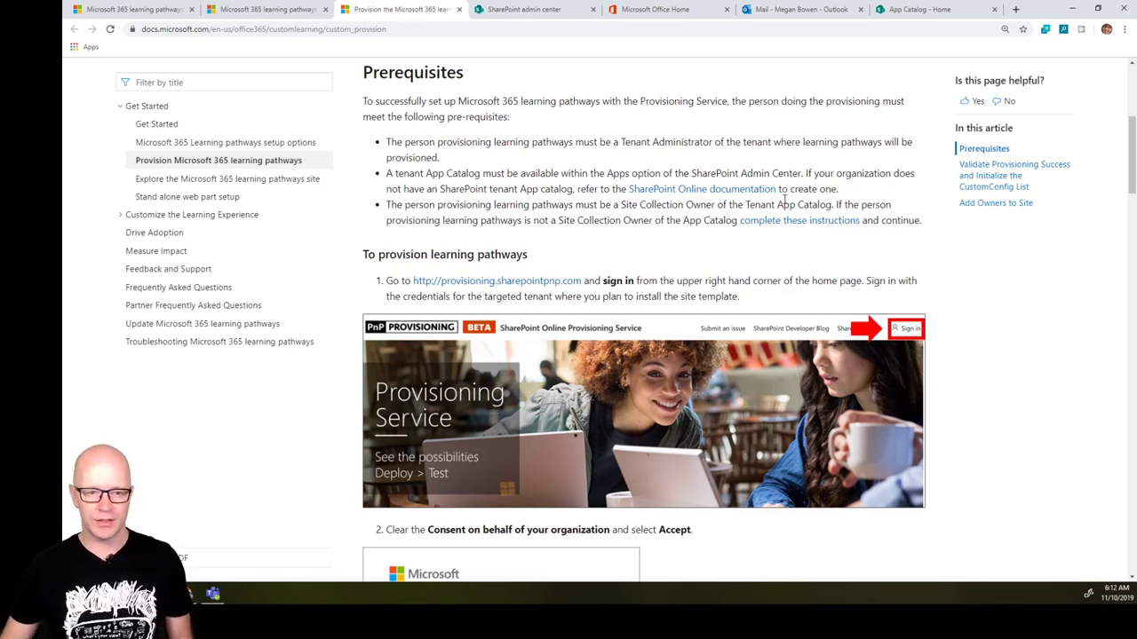
{"action": "scroll", "coordinate": [739, 176], "scroll_direction": "down", "scroll_amount": 1}
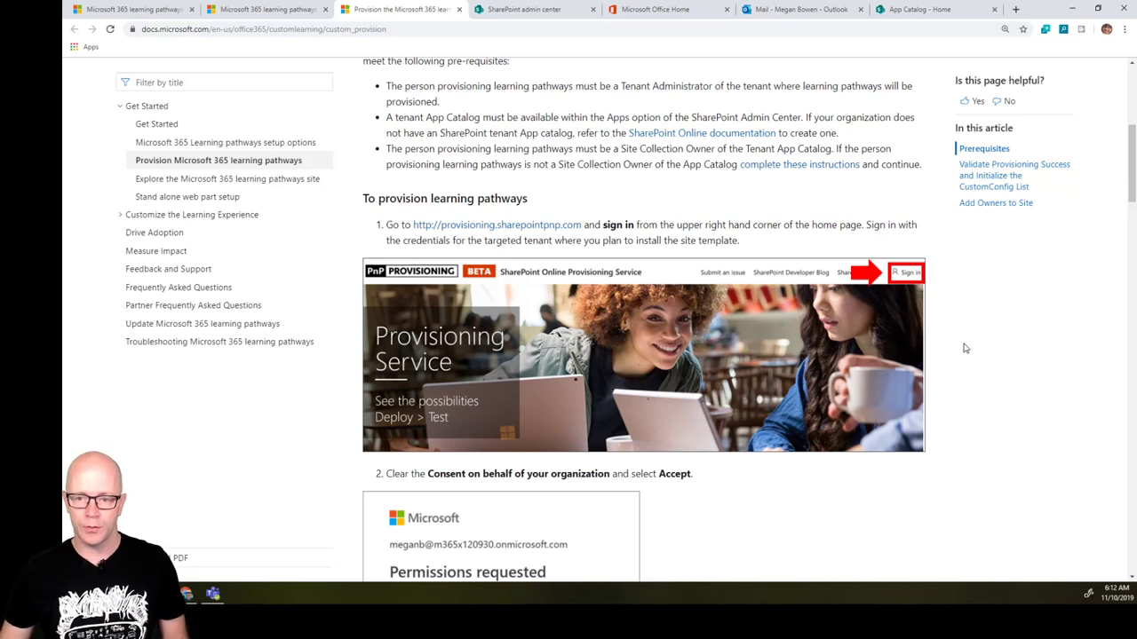
{"action": "scroll", "coordinate": [964, 349], "scroll_direction": "down", "scroll_amount": 2}
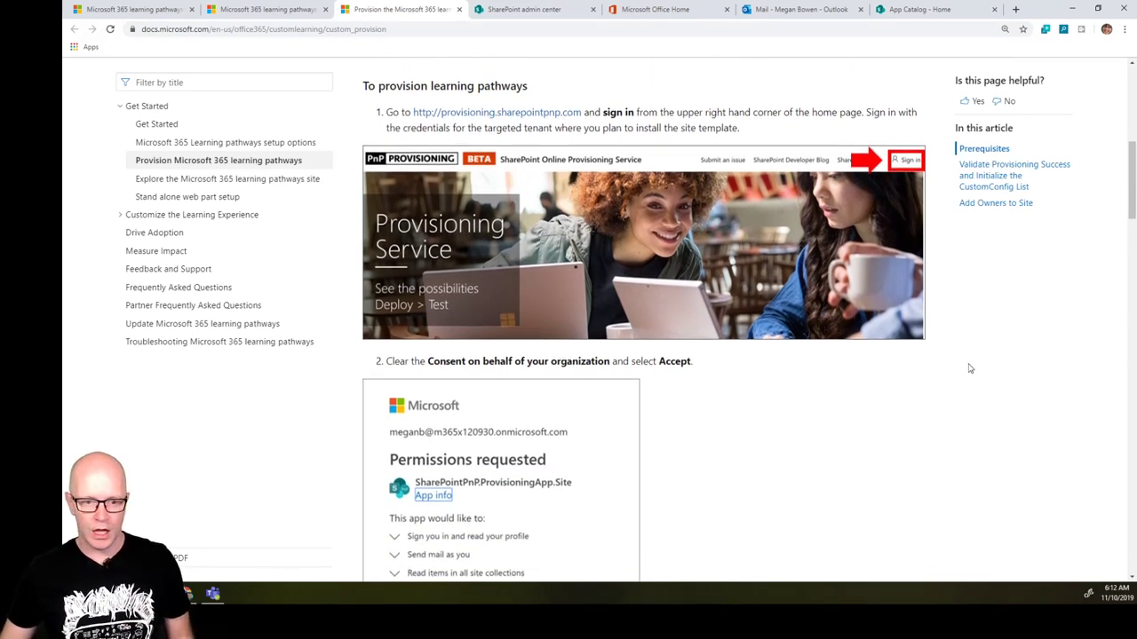
{"action": "scroll", "coordinate": [755, 362], "scroll_direction": "down", "scroll_amount": 2}
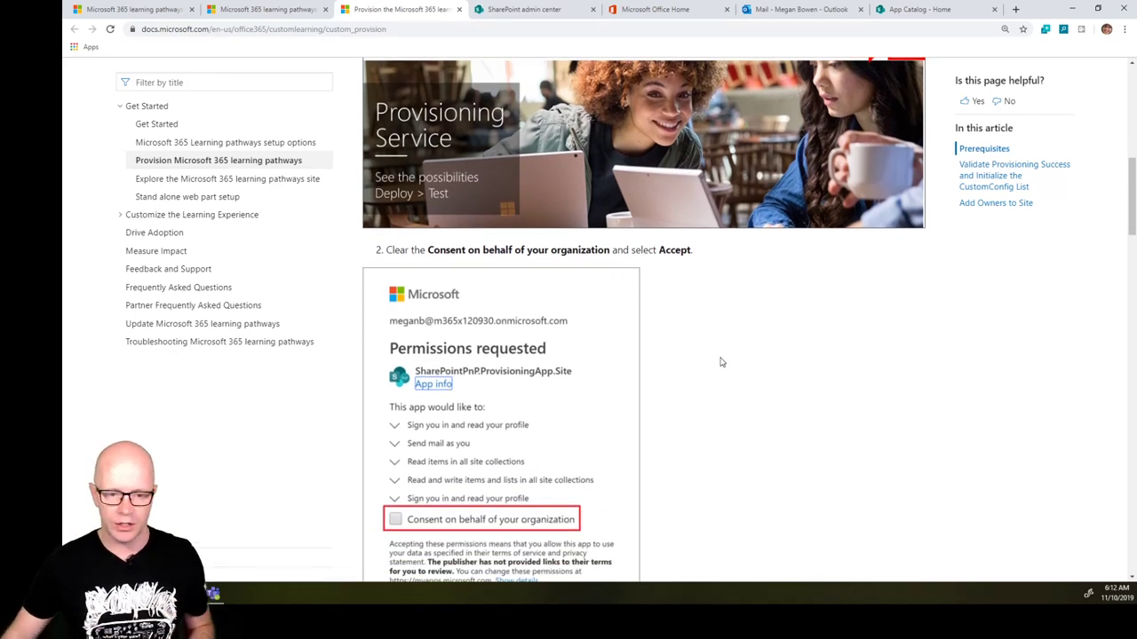
{"action": "scroll", "coordinate": [724, 362], "scroll_direction": "up", "scroll_amount": 5}
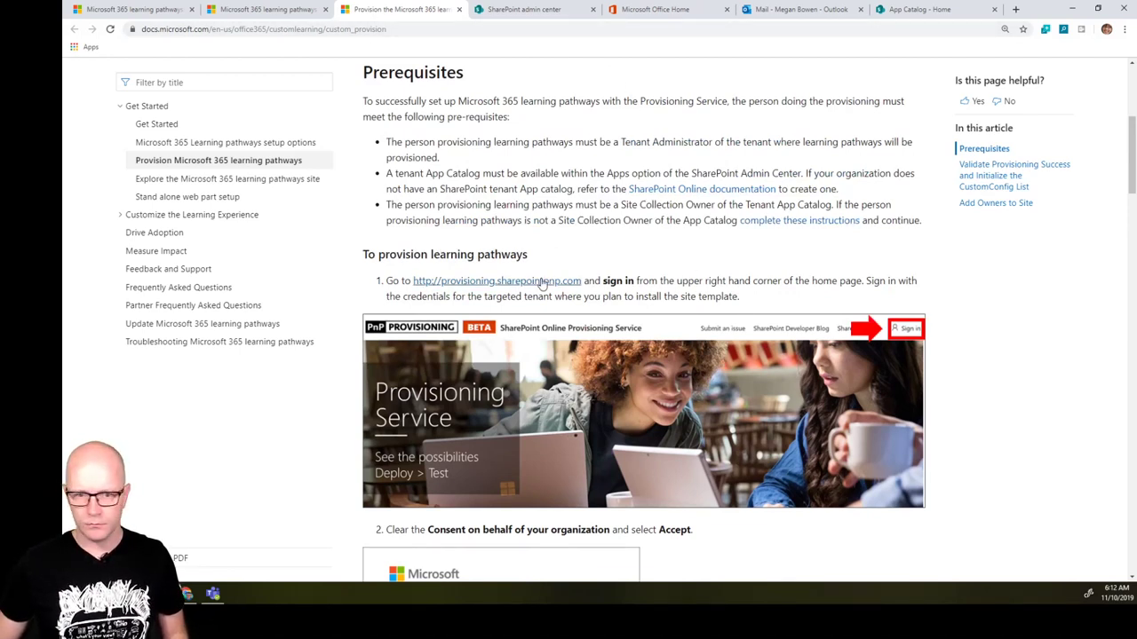
{"action": "middle_click", "coordinate": [544, 283]}
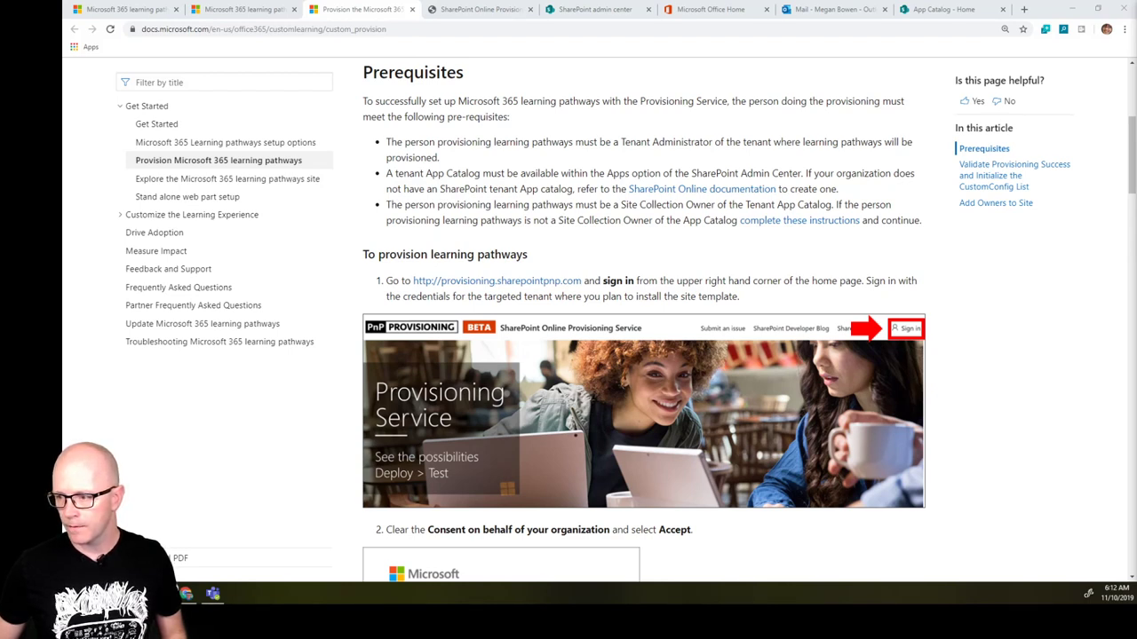
- In the provisioning service, filter templates to Solutions and open the Microsoft 365 learning pathways card
{"action": "left_click", "coordinate": [457, 11]}
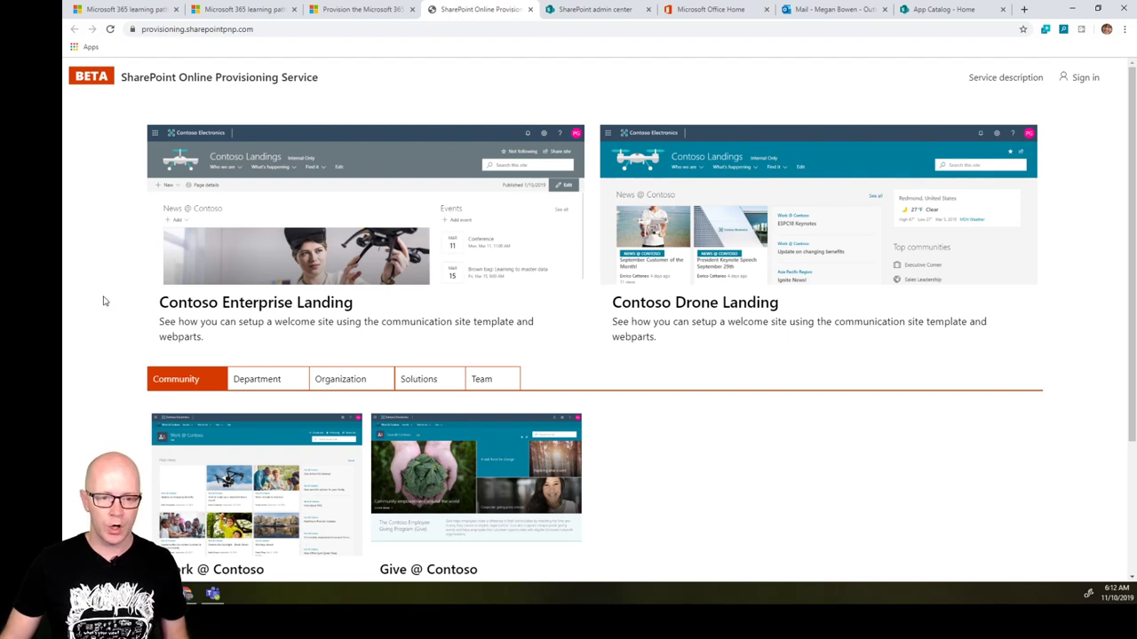
{"action": "scroll", "coordinate": [103, 301], "scroll_direction": "down", "scroll_amount": 3}
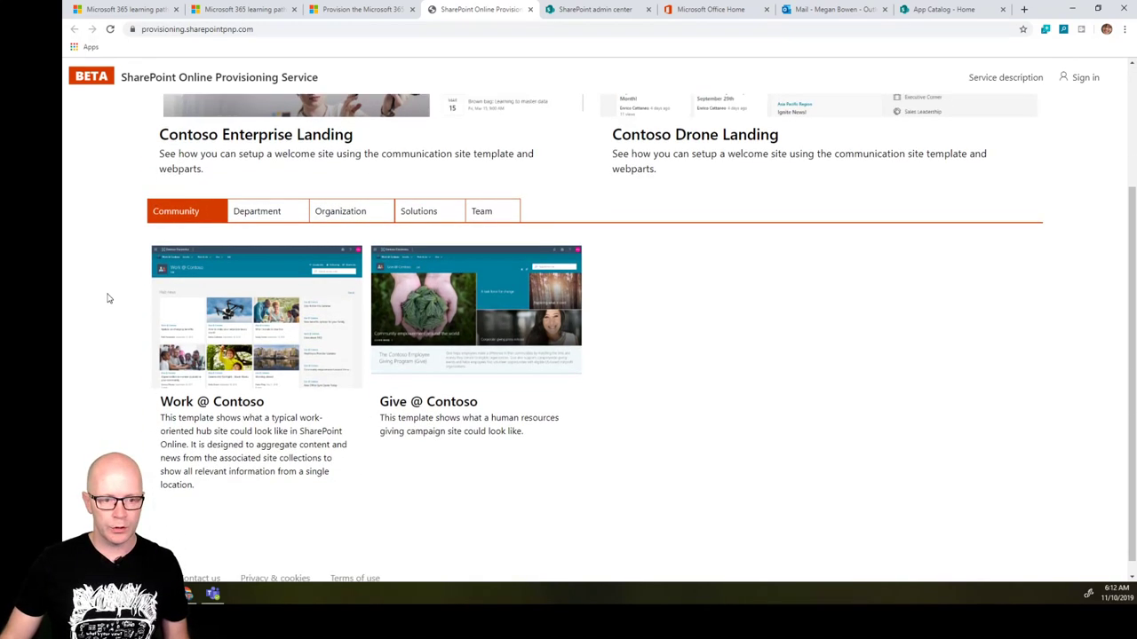
{"action": "scroll", "coordinate": [107, 297], "scroll_direction": "up", "scroll_amount": 2}
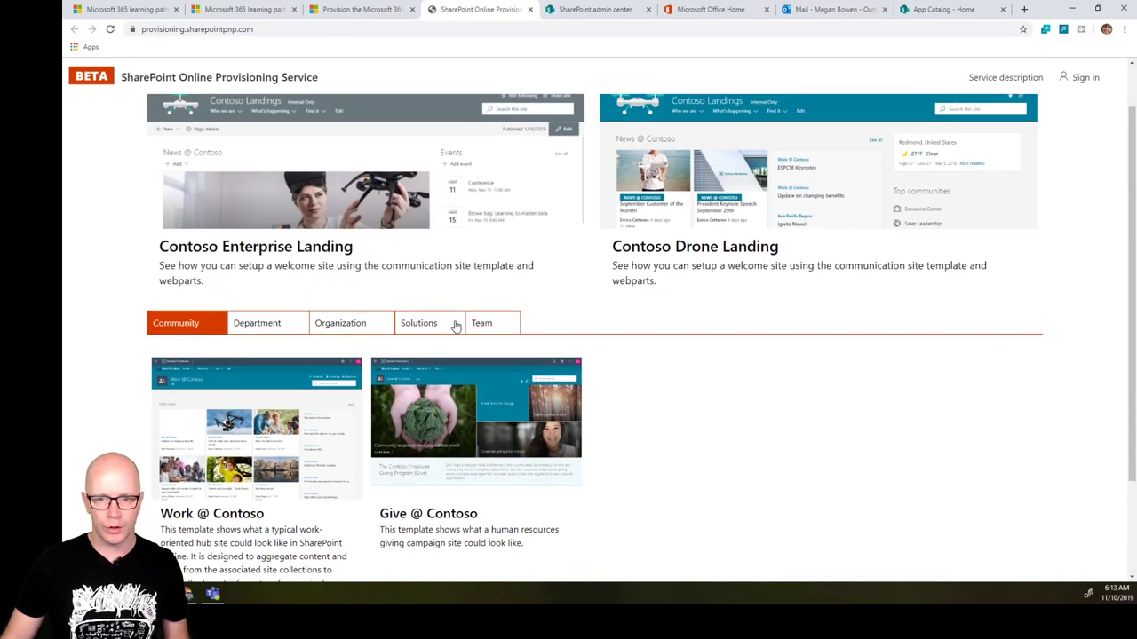
{"action": "left_click", "coordinate": [425, 326]}
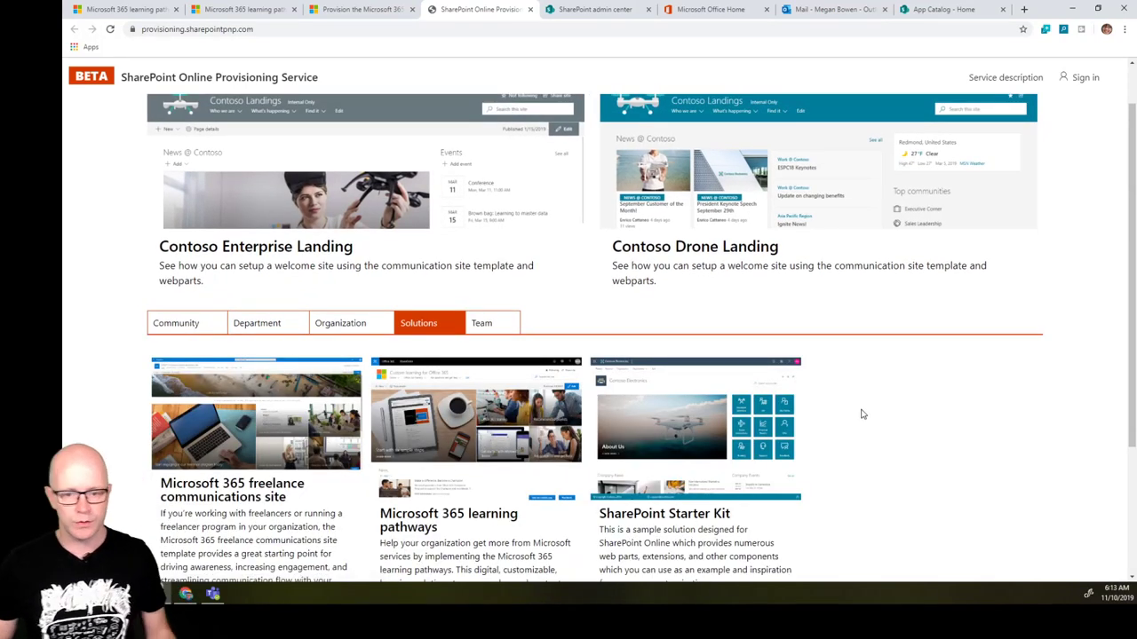
{"action": "scroll", "coordinate": [860, 411], "scroll_direction": "down", "scroll_amount": 2}
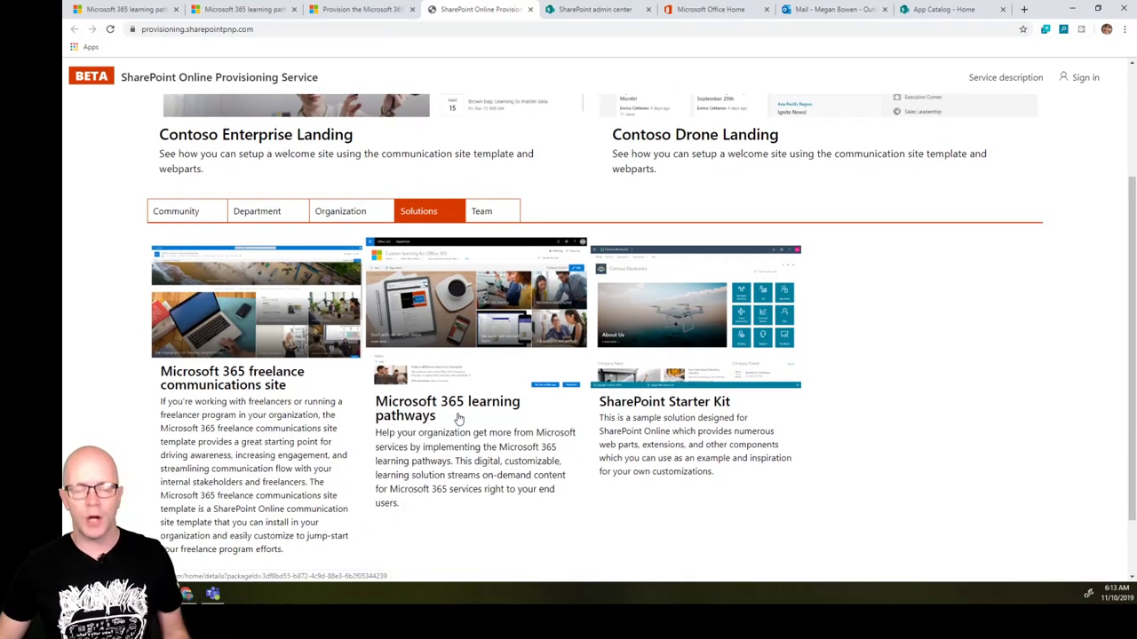
{"action": "scroll", "coordinate": [462, 418], "scroll_direction": "down", "scroll_amount": 1}
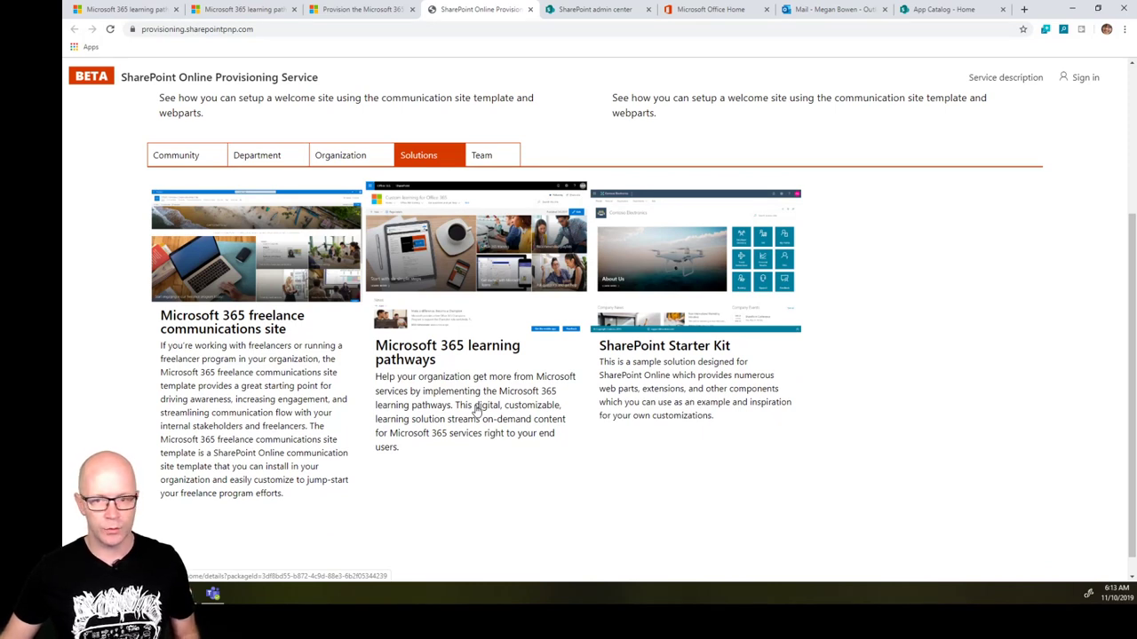
{"action": "left_click", "coordinate": [466, 351]}
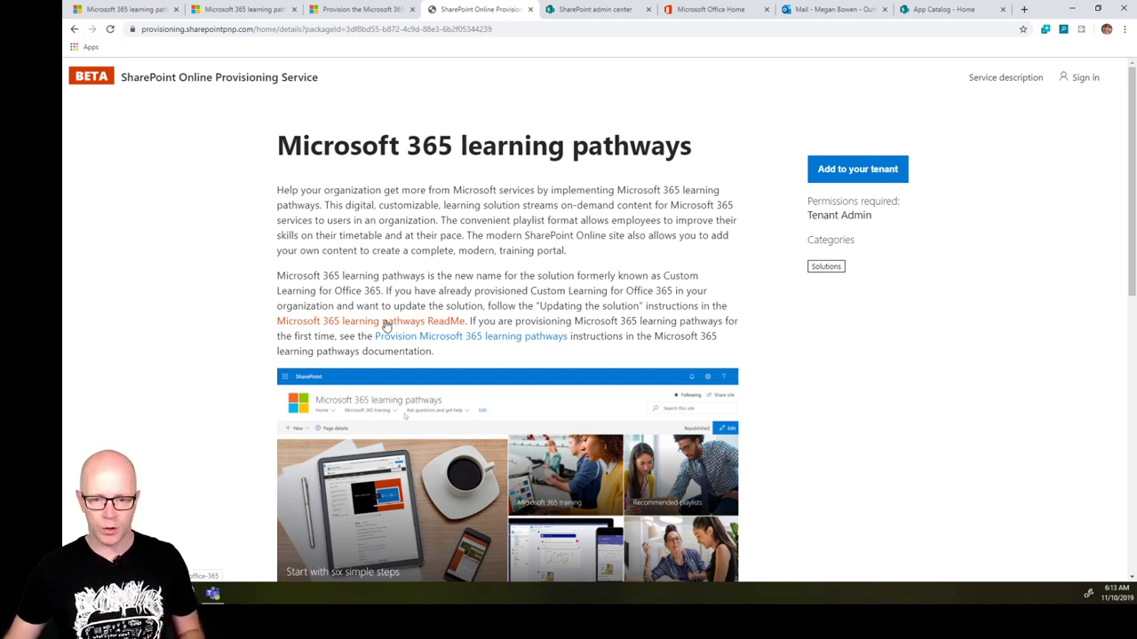
- Choose 'Add to your tenant' on the Microsoft 365 learning pathways details page
{"action": "left_click", "coordinate": [861, 171]}
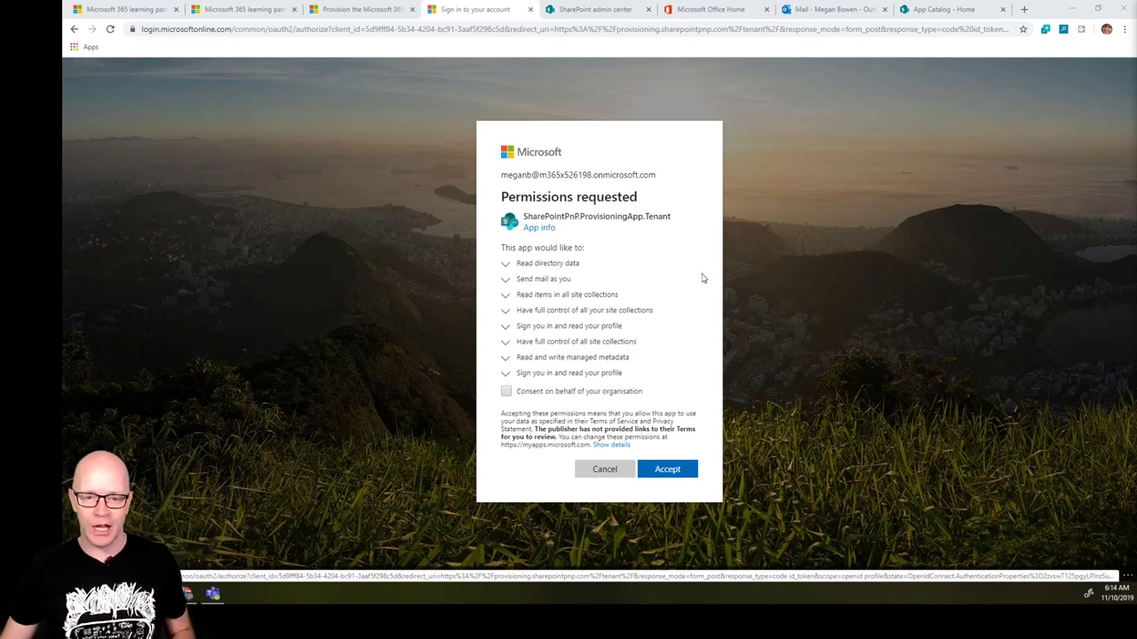
- Review the directory and mail permissions, consent on behalf of the organisation, and accept
{"action": "left_click", "coordinate": [508, 267]}
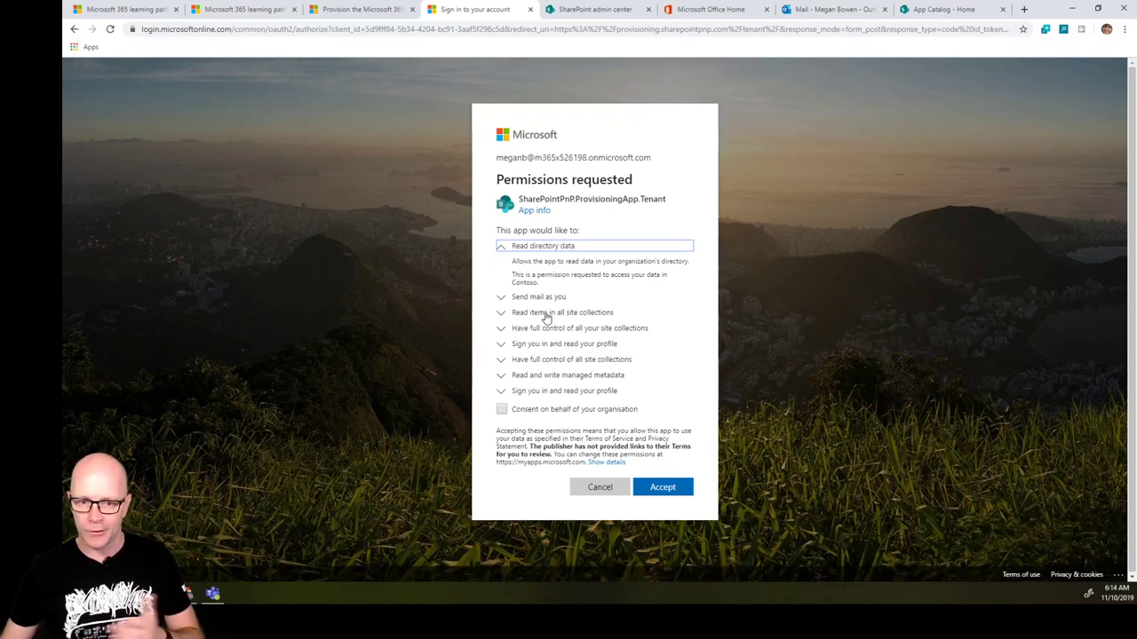
{"action": "left_click", "coordinate": [502, 299]}
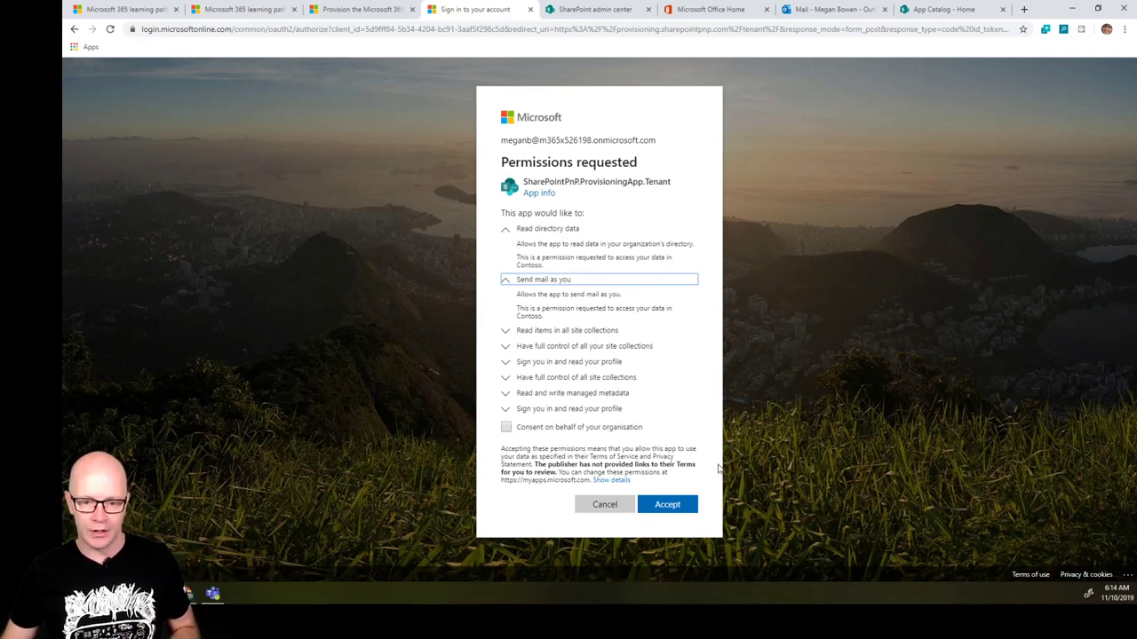
{"action": "left_click", "coordinate": [524, 427]}
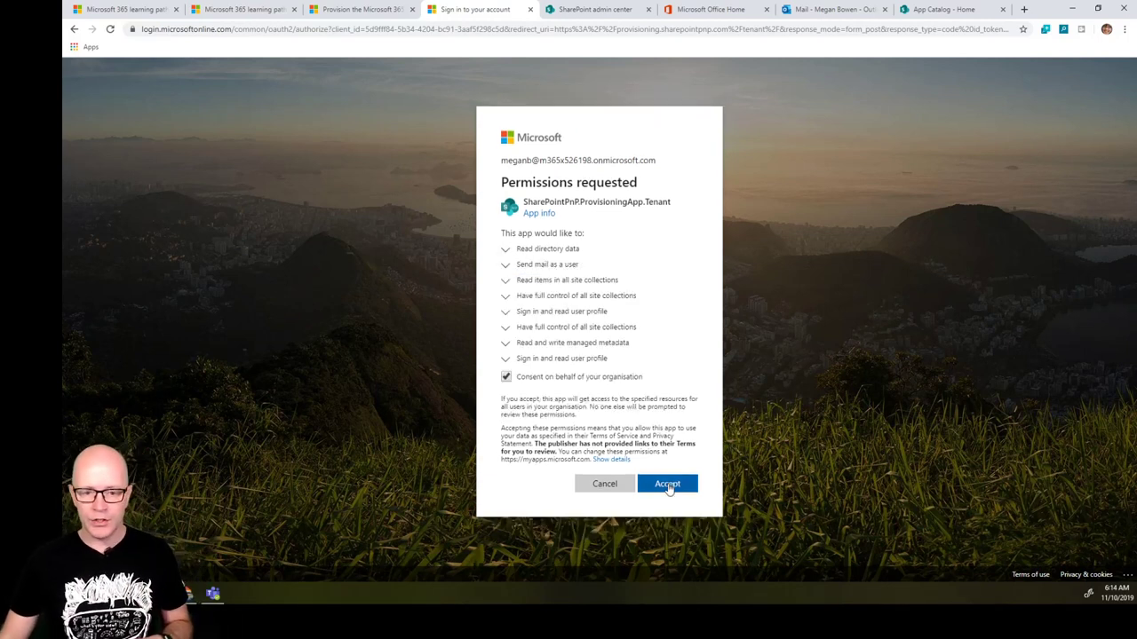
{"action": "left_click", "coordinate": [668, 485]}
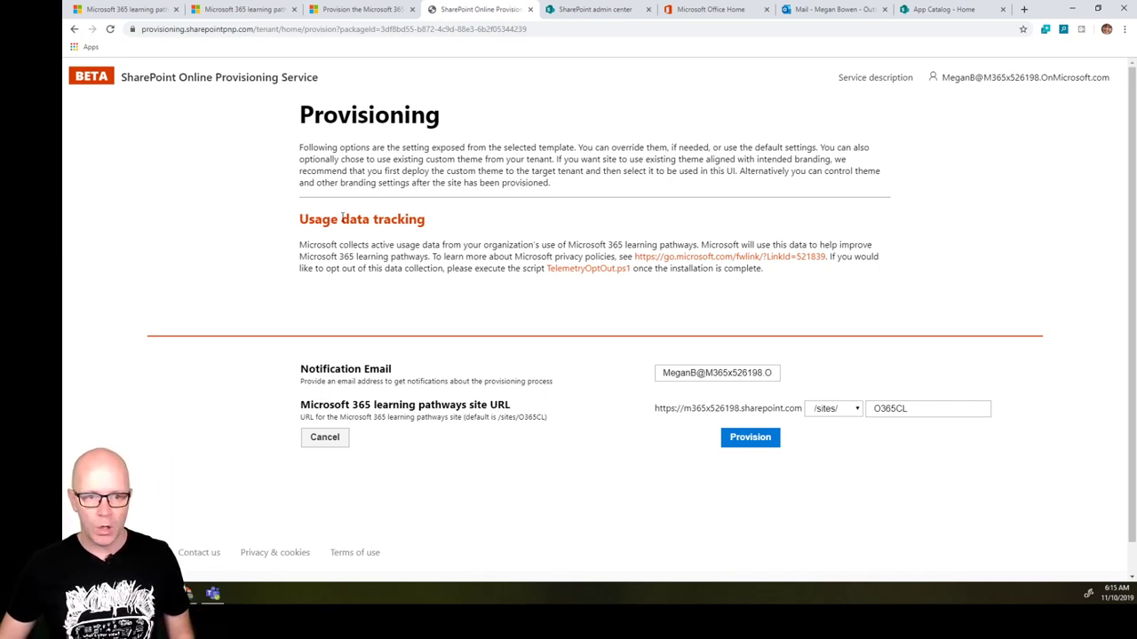
- Review the loaded Provisioning form, briefly highlighting the Usage data tracking heading
{"action": "left_click_drag", "start_coordinate": [289, 220], "coordinate": [453, 220]}
{"action": "left_click", "coordinate": [454, 220]}
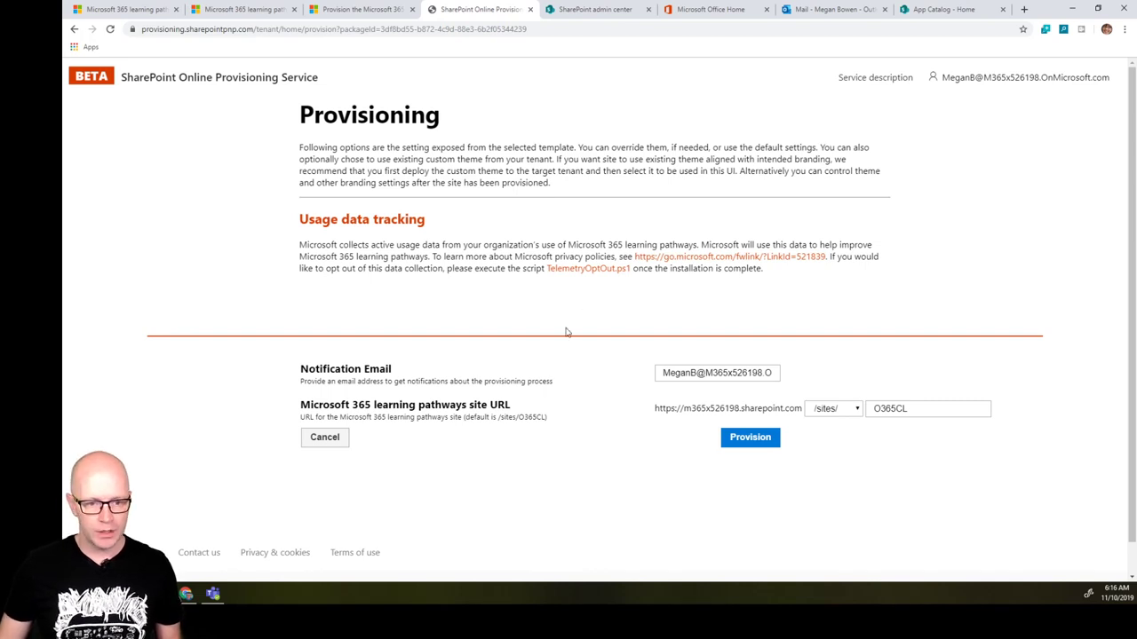
{"action": "scroll", "coordinate": [566, 332], "scroll_direction": "down", "scroll_amount": 1}
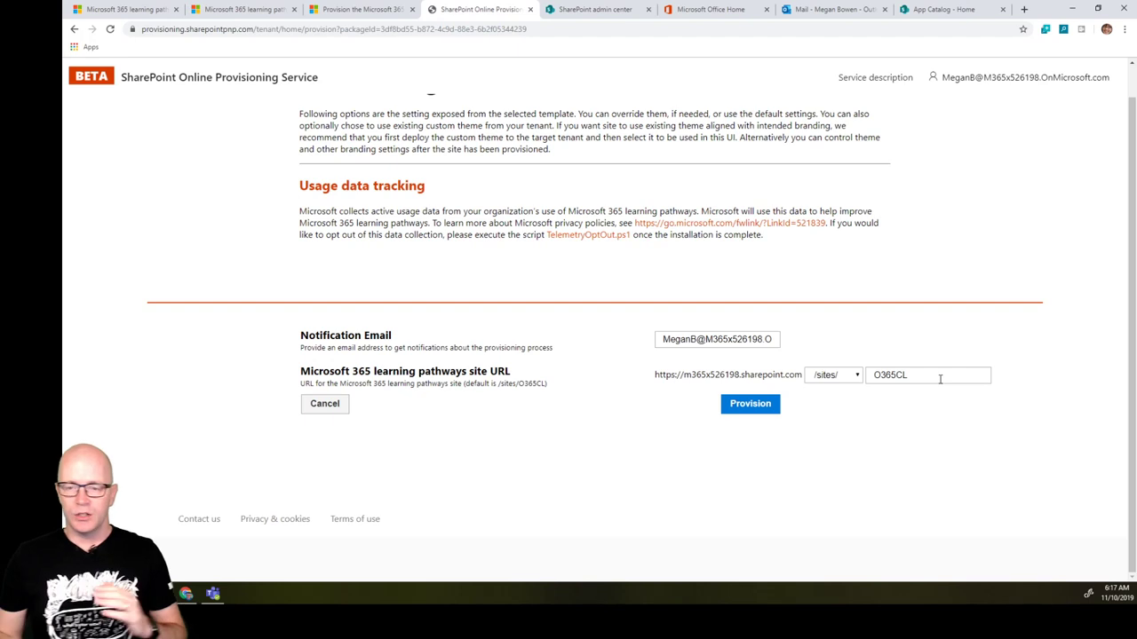
- Put the cursor in the site URL field containing O365CL
{"action": "left_click", "coordinate": [931, 376]}
- Replace O365CL with DigitalWorkplaceGuide in the site URL and provision the site
{"action": "key", "text": "shift+Left"}
{"action": "key", "text": "shift+Left"}
{"action": "key", "text": "shift+Left"}
{"action": "key", "text": "shift+Left"}
{"action": "key", "text": "shift+Left"}
{"action": "key", "text": "shift+Left"}
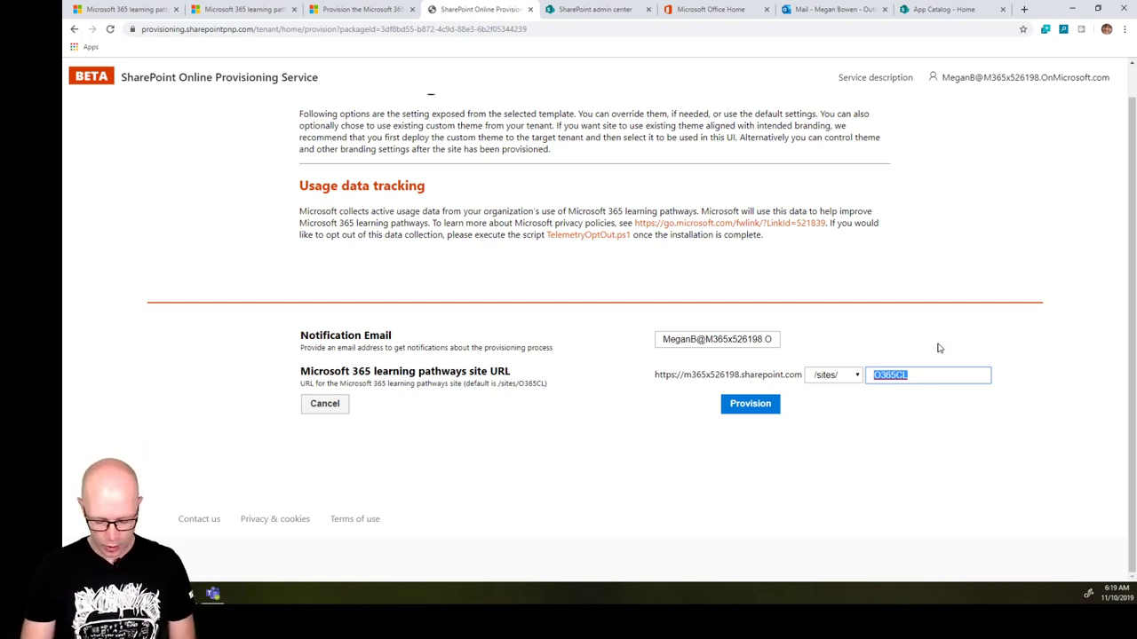
{"action": "type", "text": "D"}
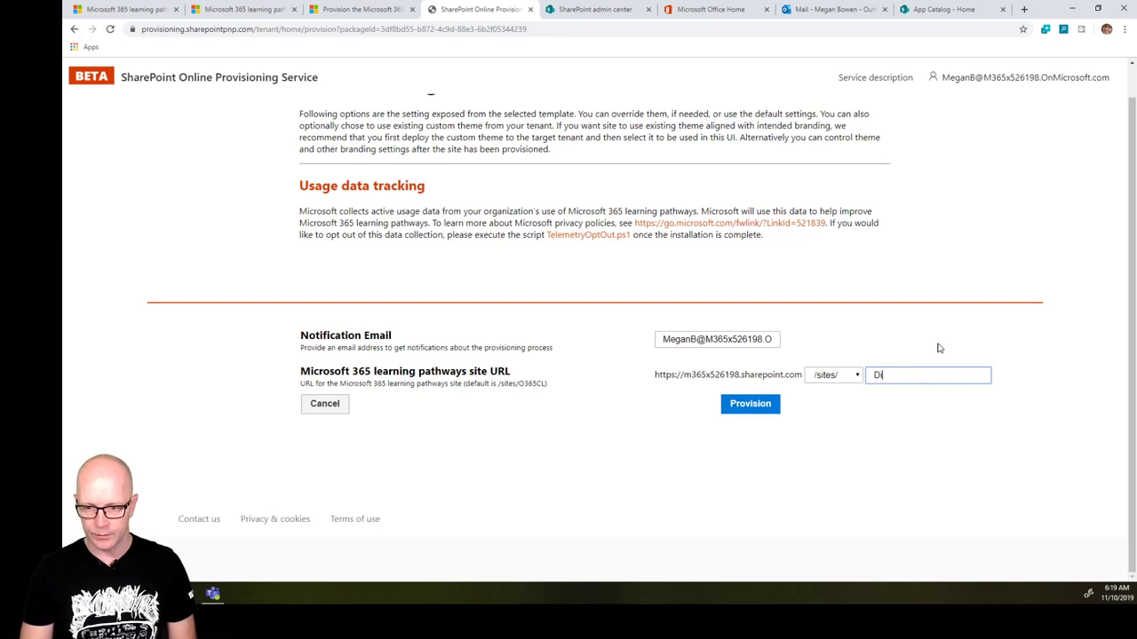
{"action": "type", "text": "igital"}
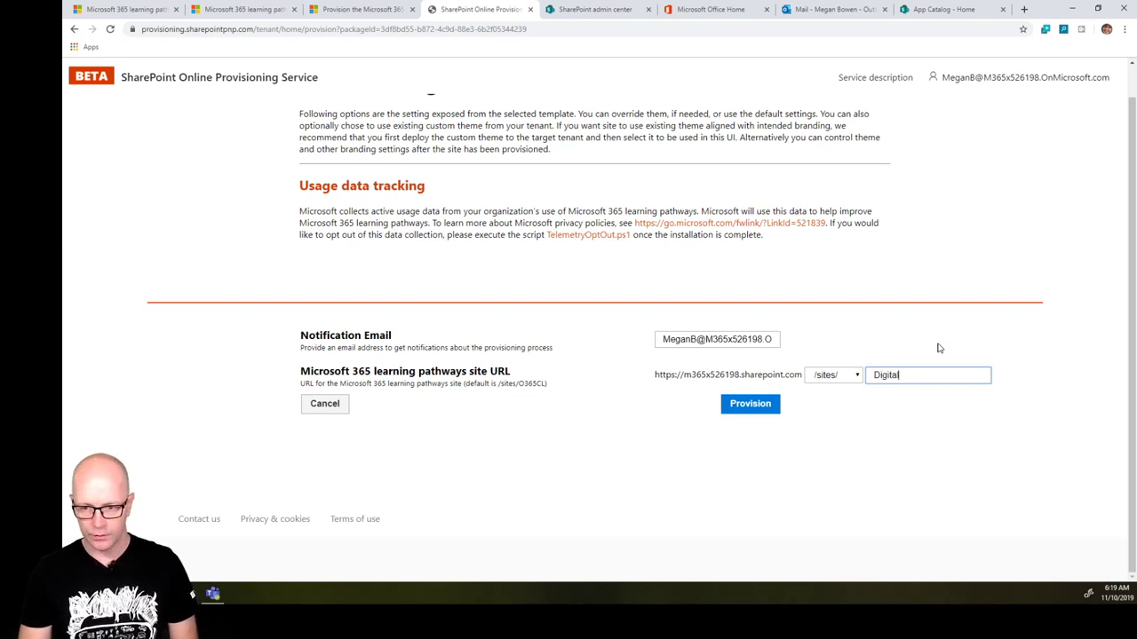
{"action": "type", "text": "Workplac"}
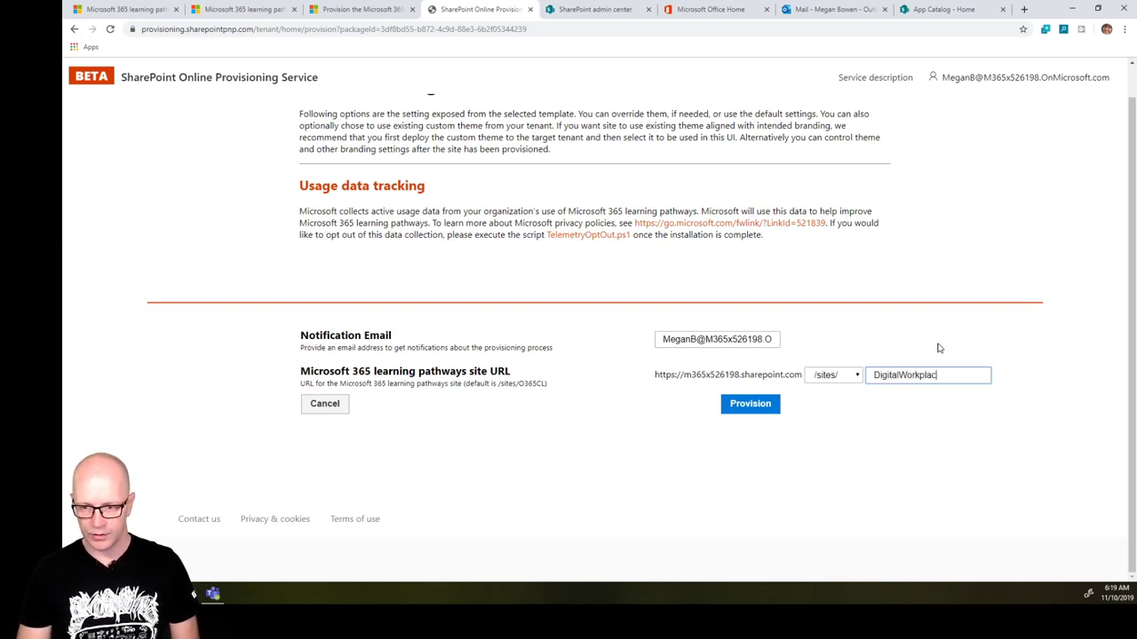
{"action": "type", "text": "eGuide"}
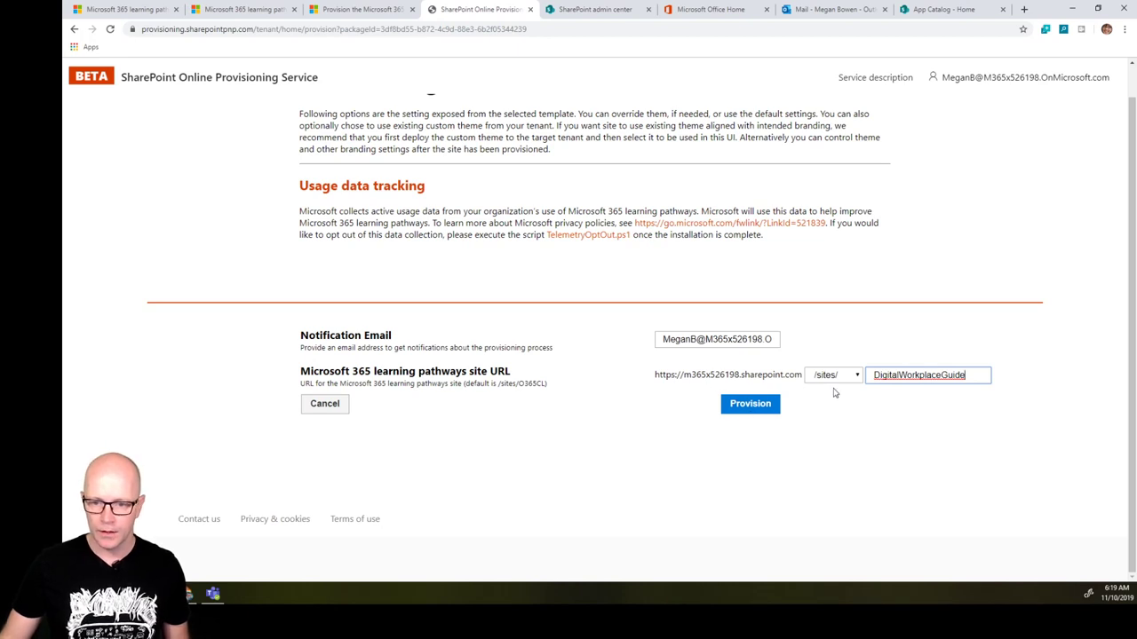
{"action": "left_click", "coordinate": [737, 414]}
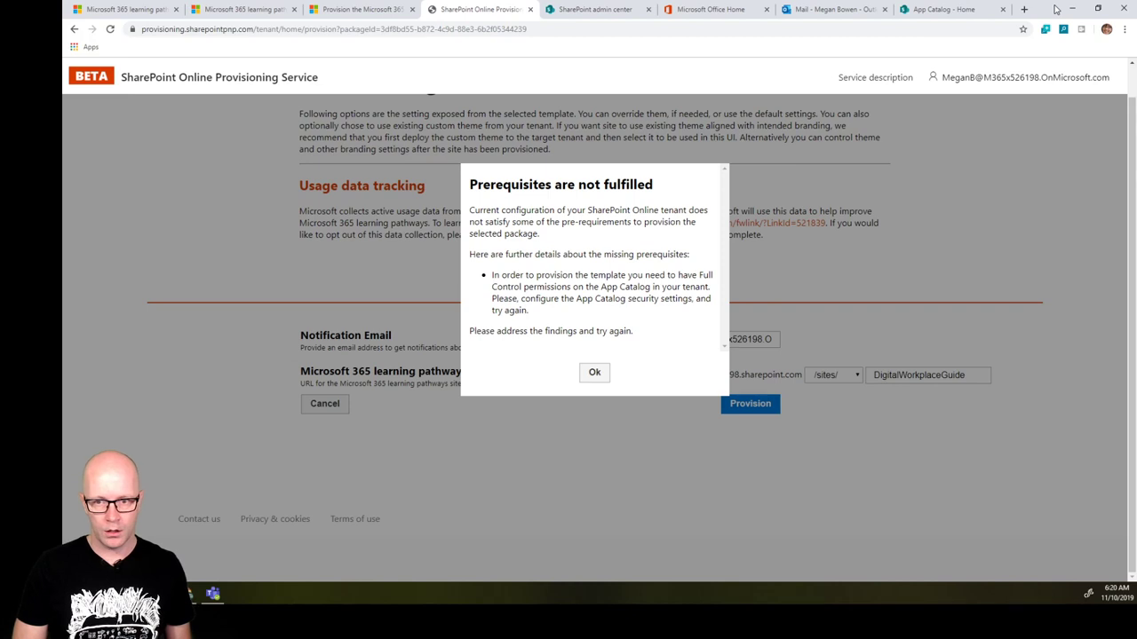
- Open a new incognito Chrome window after the prerequisites check fails
{"action": "key", "text": "ctrl+shift+n"}
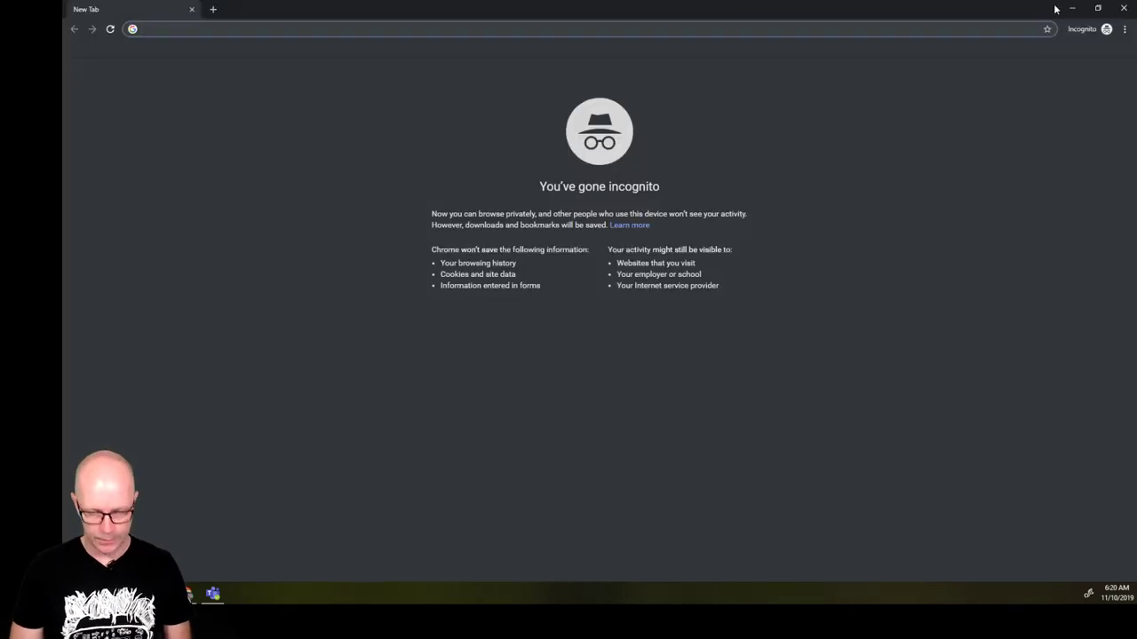
- Load office.com in a fresh private window, then minimize it to return to the prerequisites message
{"action": "left_click", "coordinate": [1072, 8]}
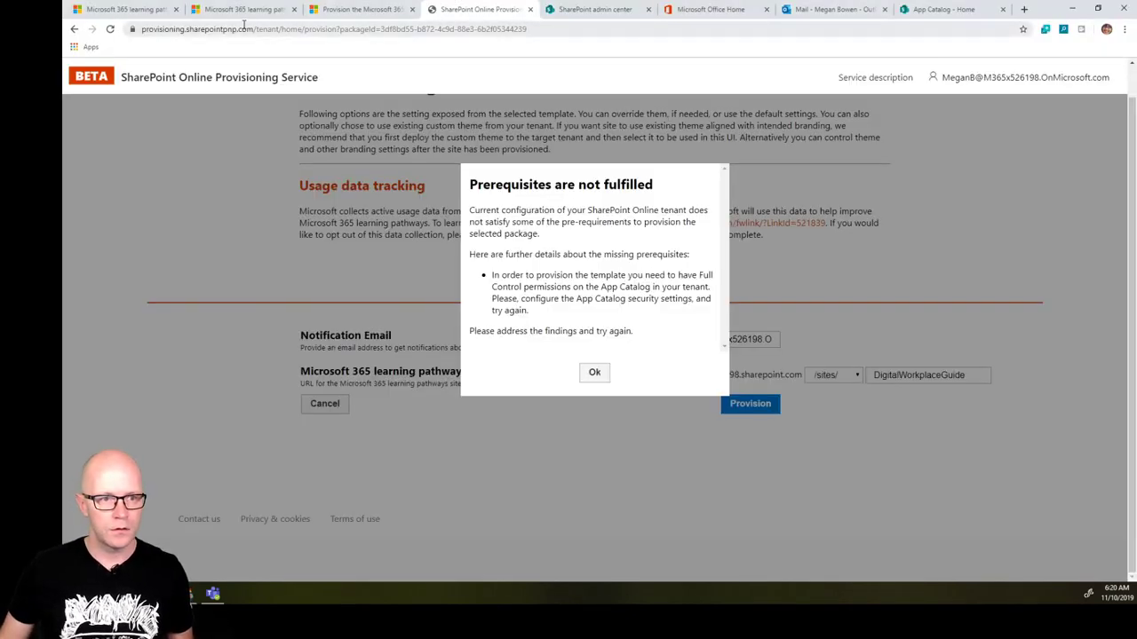
{"action": "key", "text": "ctrl+shift+n"}
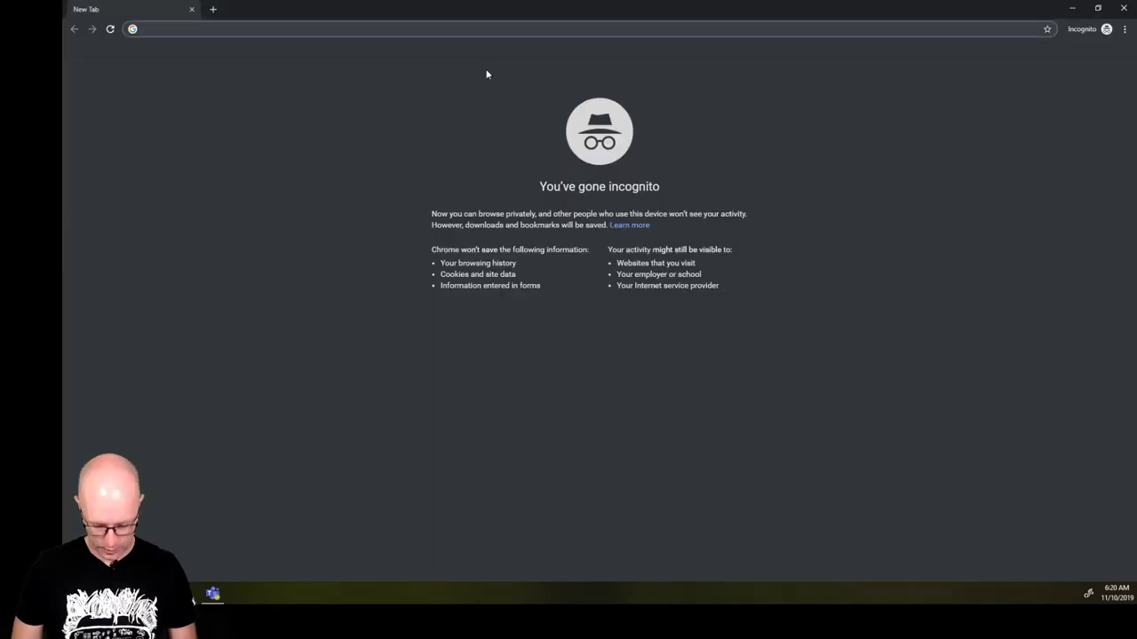
{"action": "type", "text": "office.com"}
{"action": "key", "text": "Return"}
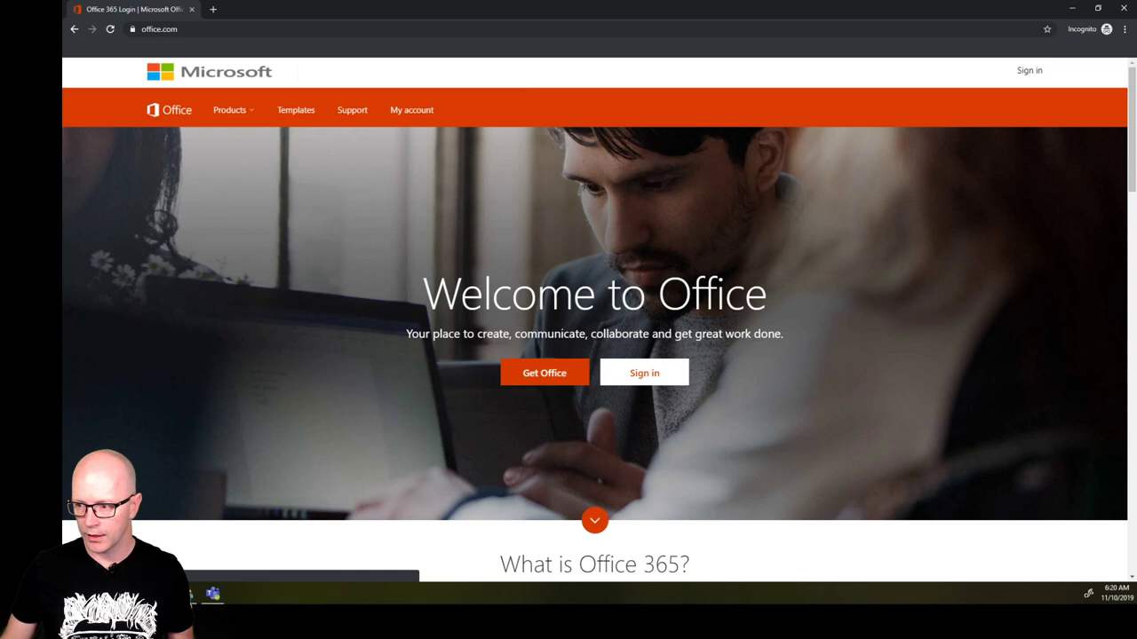
{"action": "left_click", "coordinate": [1072, 9]}
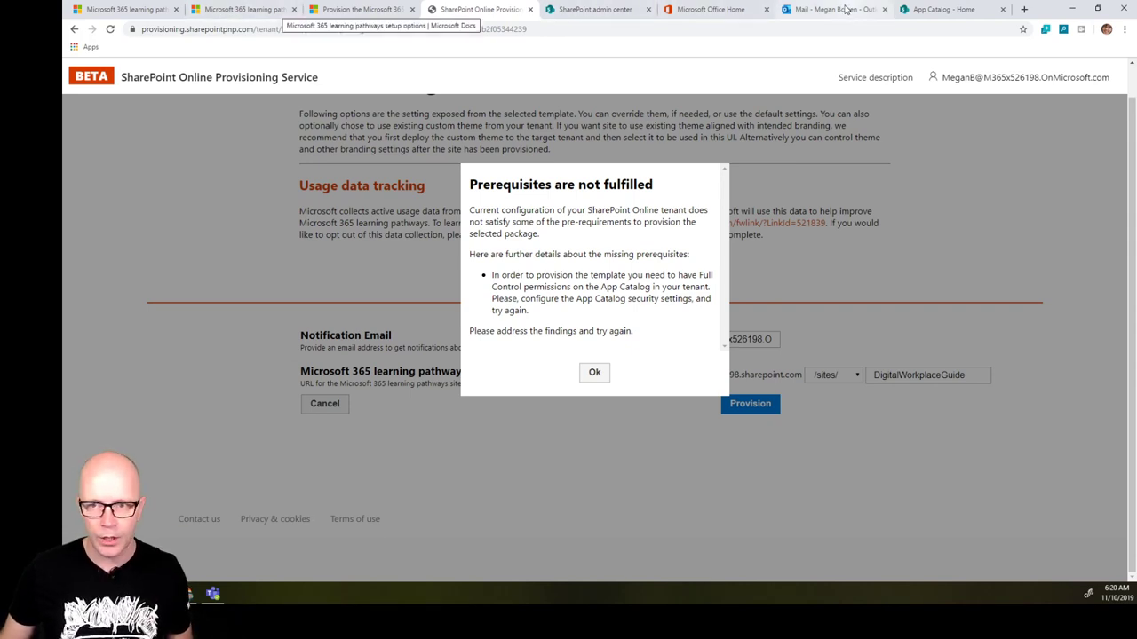
- Switch to the App Catalog - Home tab to show the App Catalog site
{"action": "left_click", "coordinate": [926, 9]}
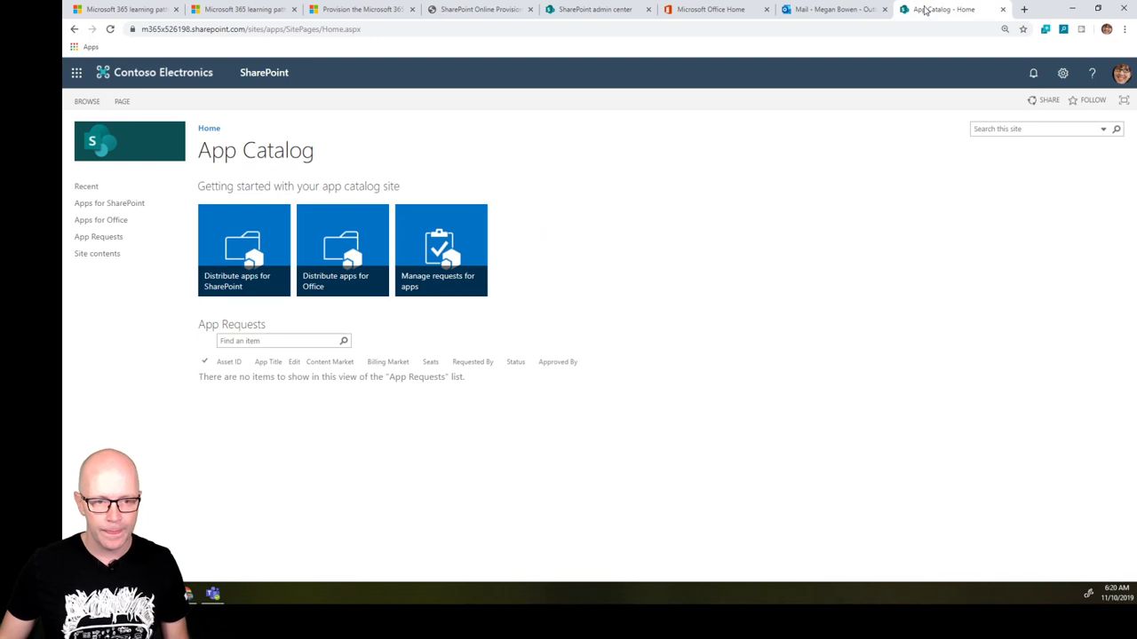
- Reload the App Catalog page, then open its Site contents from the settings gear
{"action": "left_click", "coordinate": [1063, 74]}
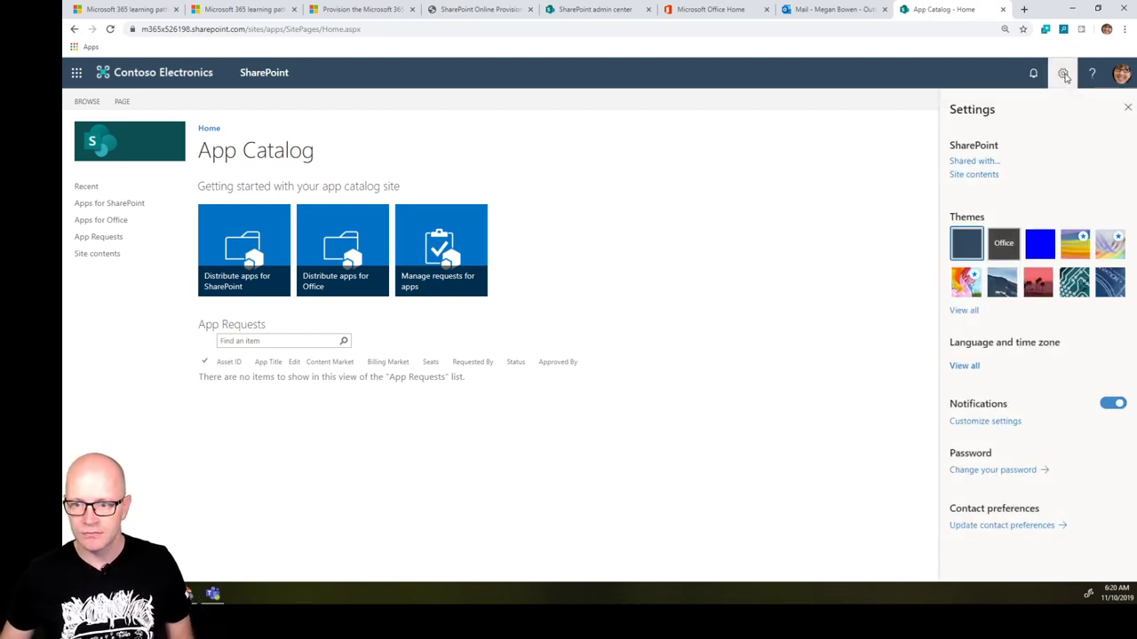
{"action": "left_click", "coordinate": [1063, 75]}
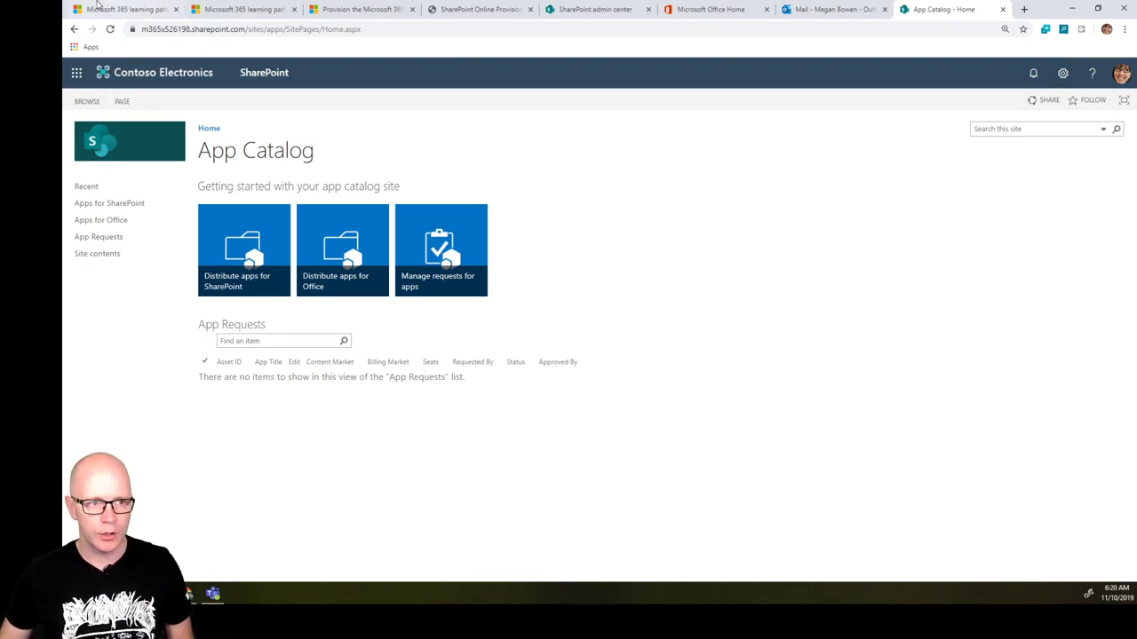
{"action": "left_click", "coordinate": [110, 31]}
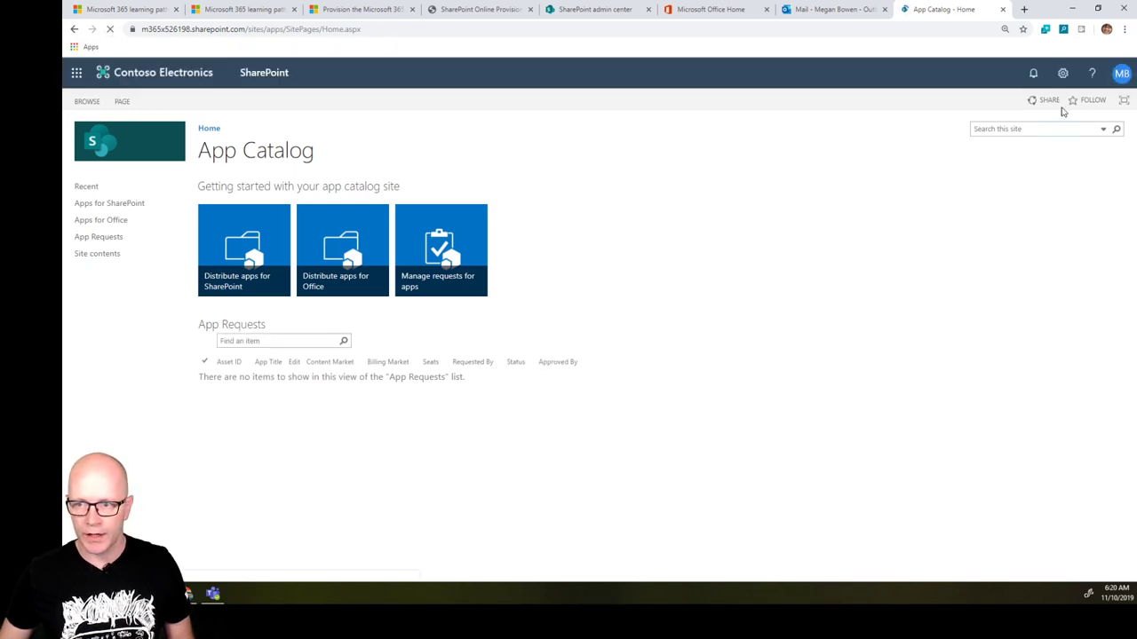
{"action": "left_click", "coordinate": [1063, 76]}
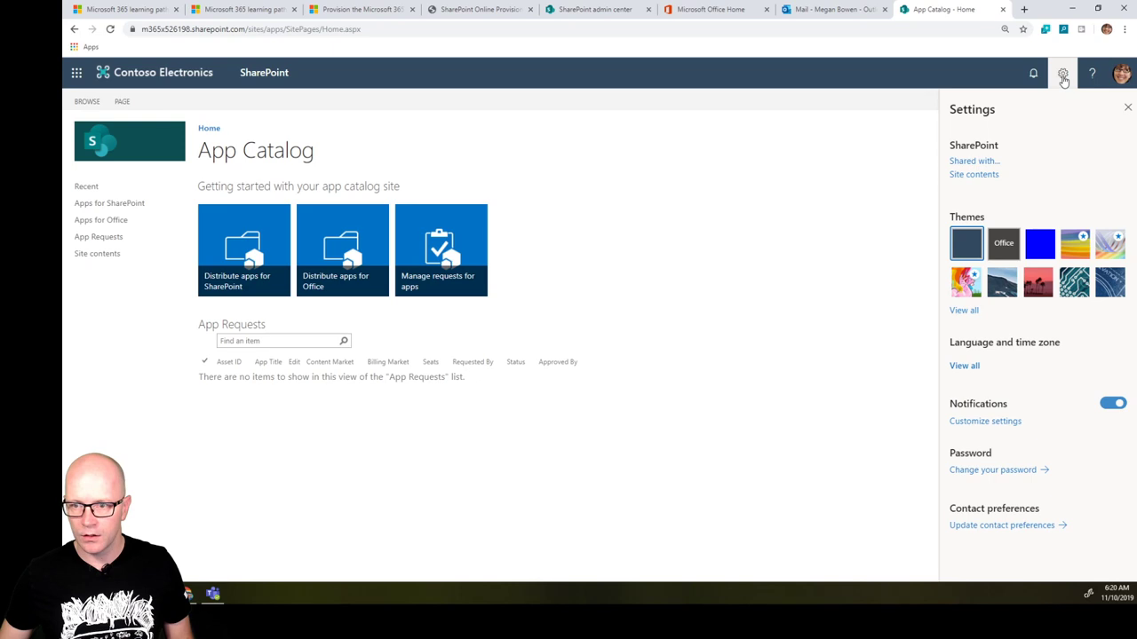
{"action": "left_click", "coordinate": [972, 175]}
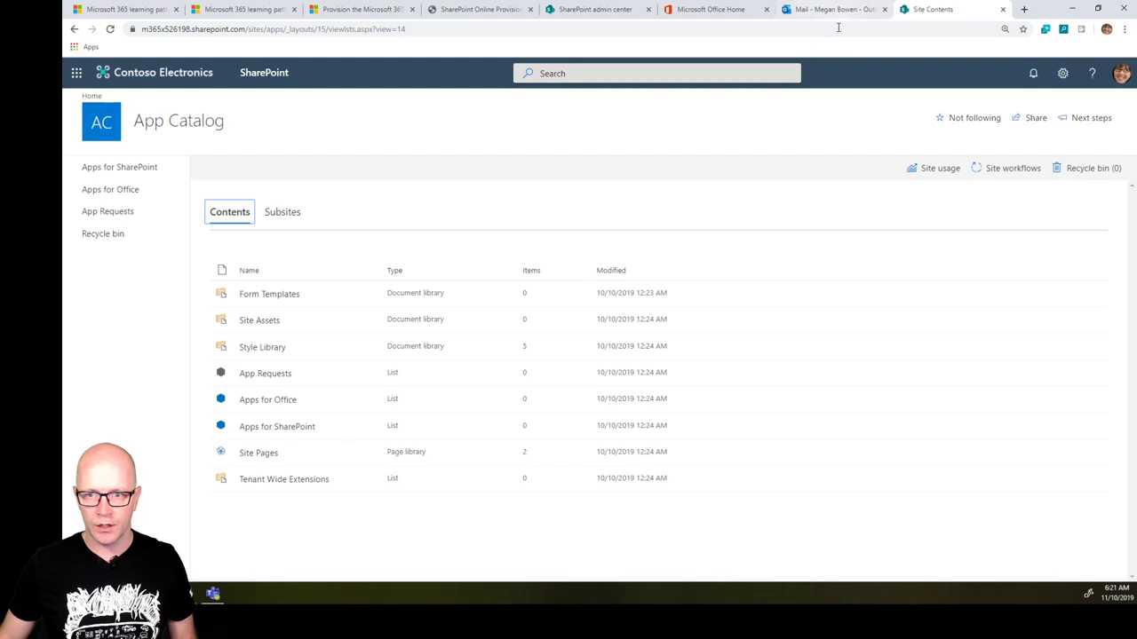
- Start Office 365 sign-in in the private window using the saved admin account e-mail
{"action": "key", "text": "alt+Tab"}
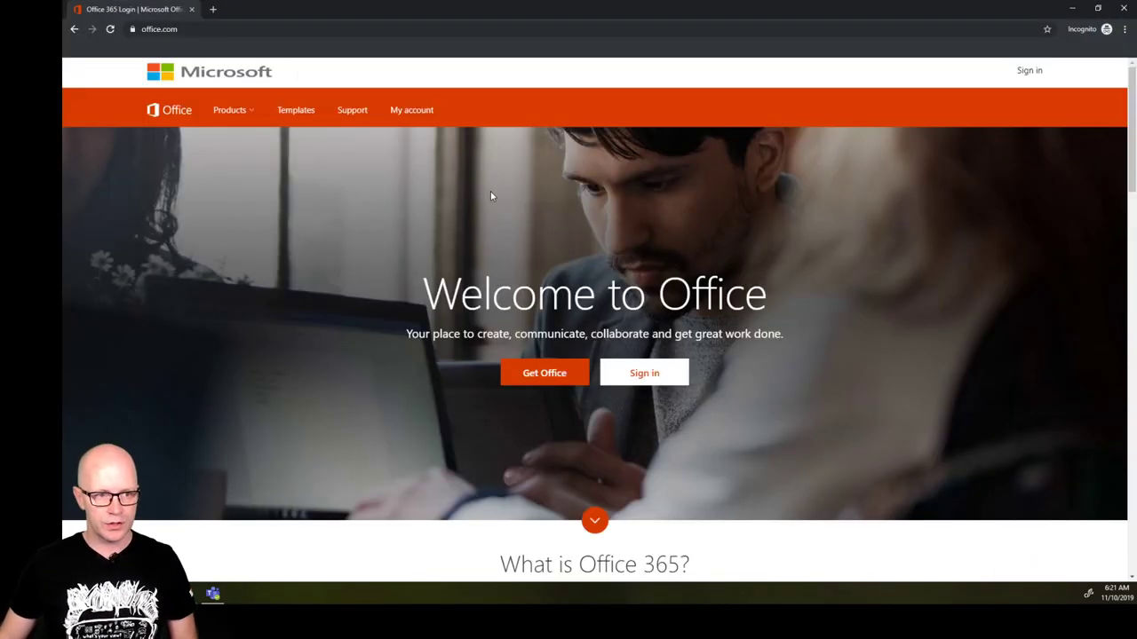
{"action": "left_click", "coordinate": [647, 377]}
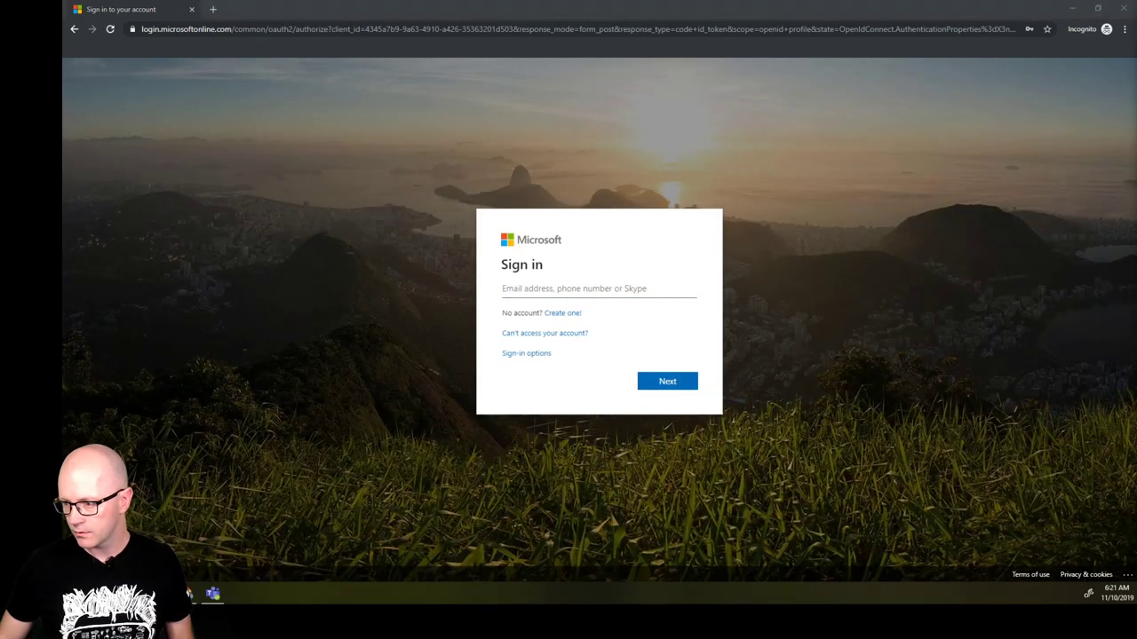
{"action": "left_click", "coordinate": [569, 289]}
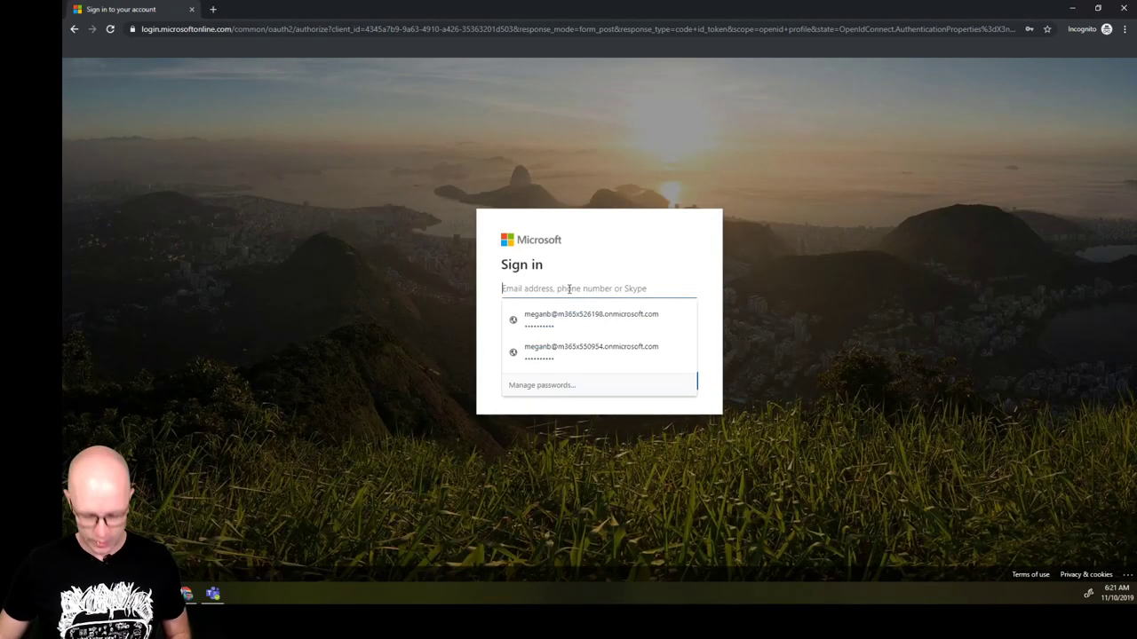
{"action": "key", "text": "Down"}
{"action": "key", "text": "Return"}
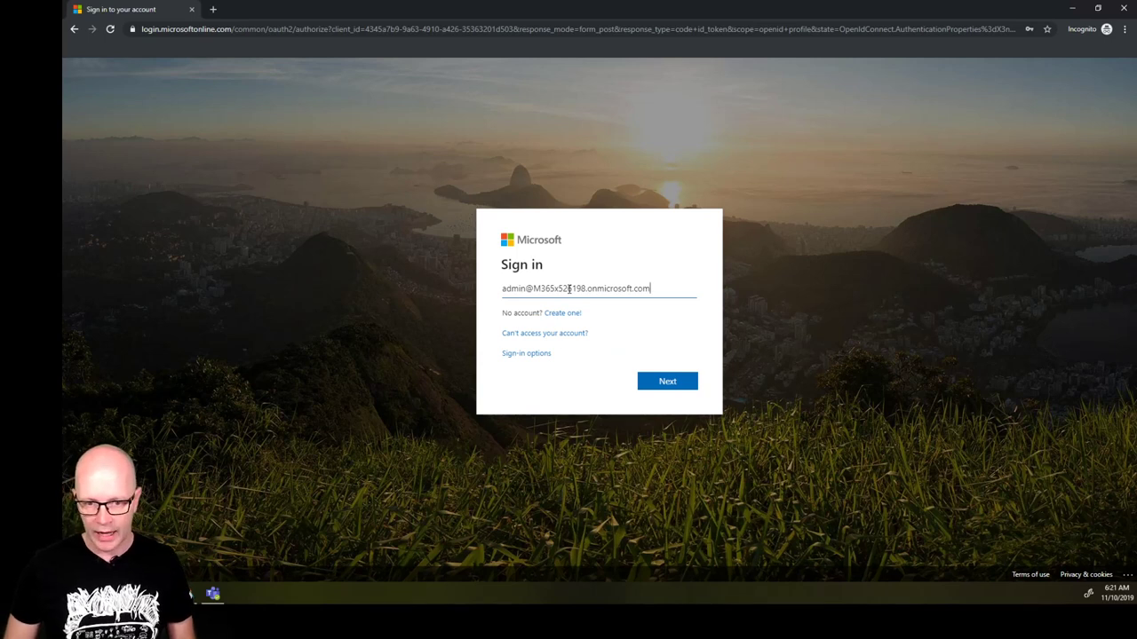
{"action": "key", "text": "Return"}
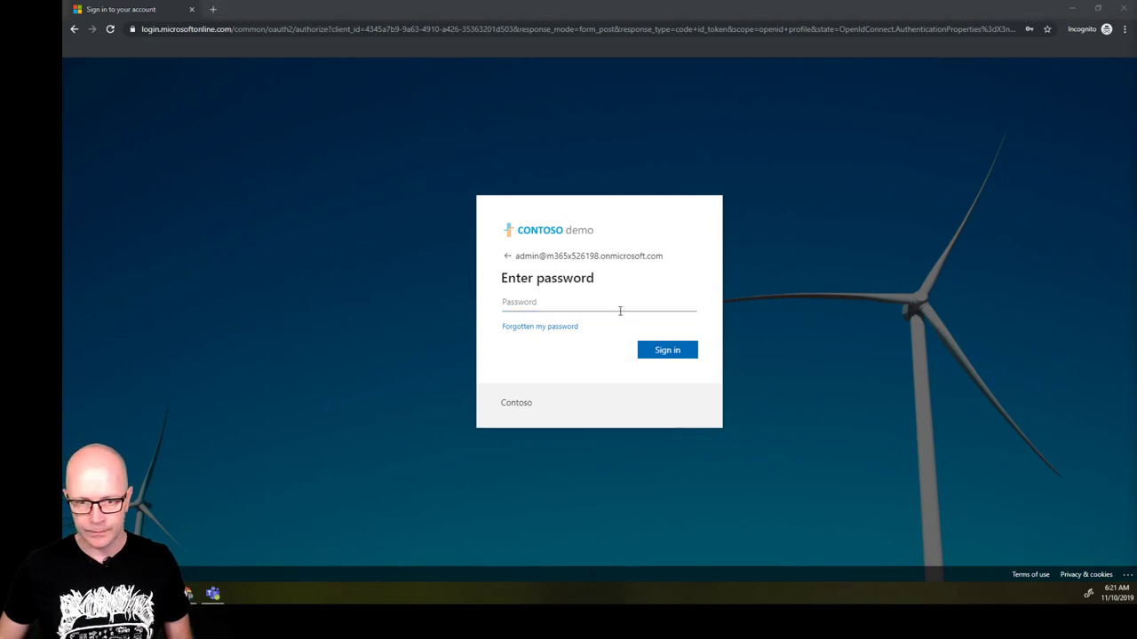
- Enter the admin password, stay signed in, and dismiss the Office 365 intro popup
{"action": "left_click", "coordinate": [617, 306]}
{"action": "type", "text": "**********"}
{"action": "key", "text": "Return"}
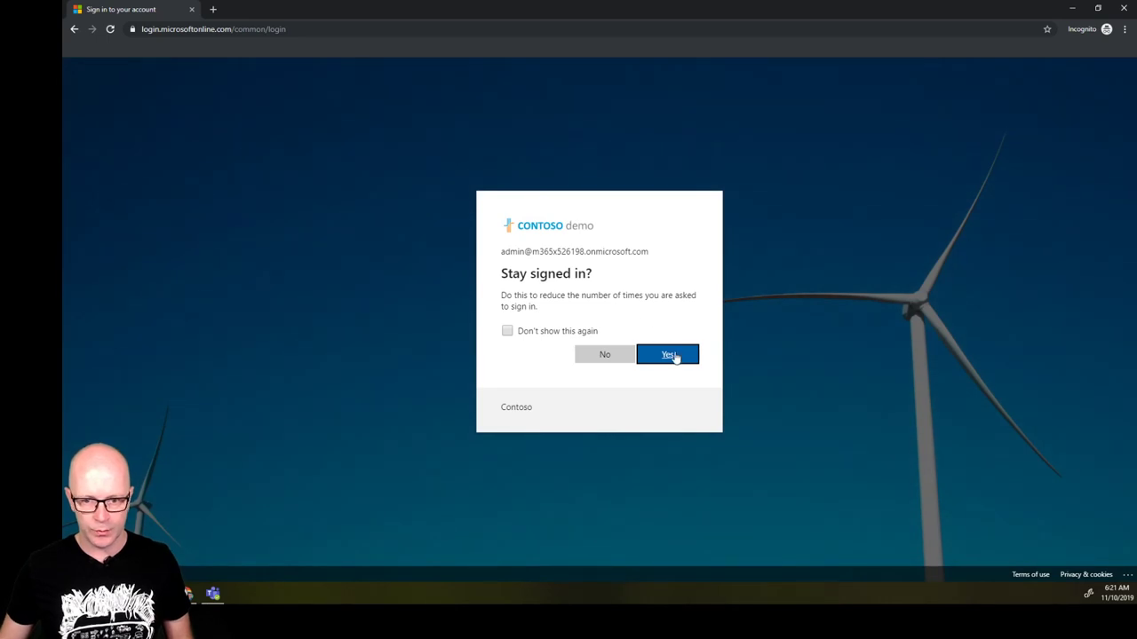
{"action": "left_click", "coordinate": [675, 355]}
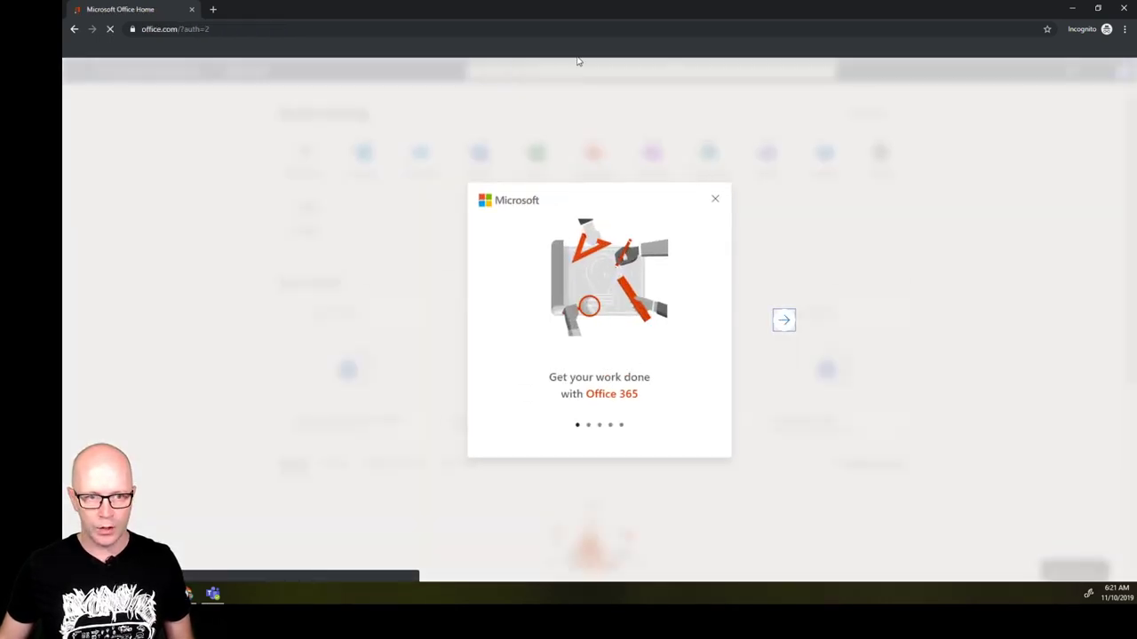
{"action": "left_click", "coordinate": [716, 200]}
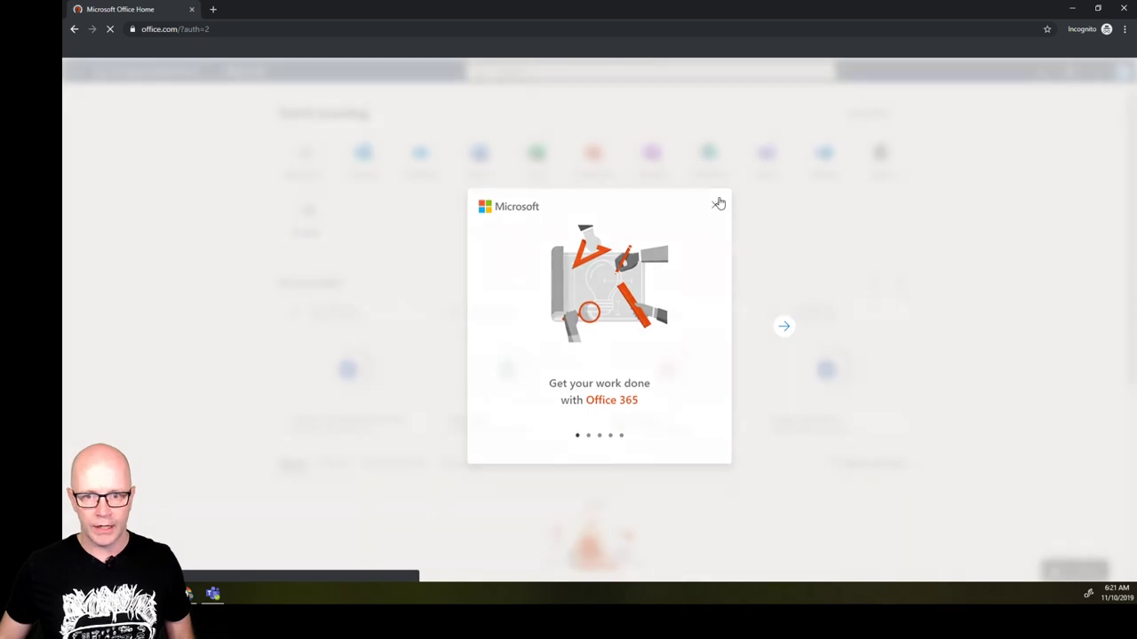
{"action": "key", "text": "alt+Tab"}
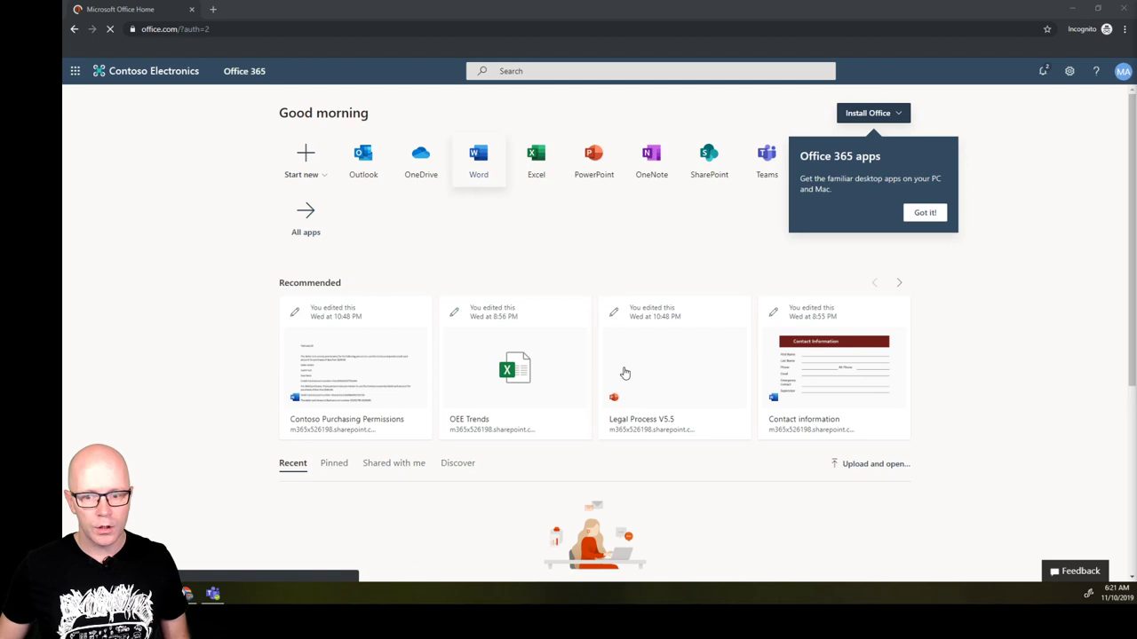
- Copy the provisioning.sharepointpnp.com address from the Microsoft Docs article, then return to the private window
{"action": "key", "text": "alt+Tab"}
{"action": "key", "text": "alt+Tab"}
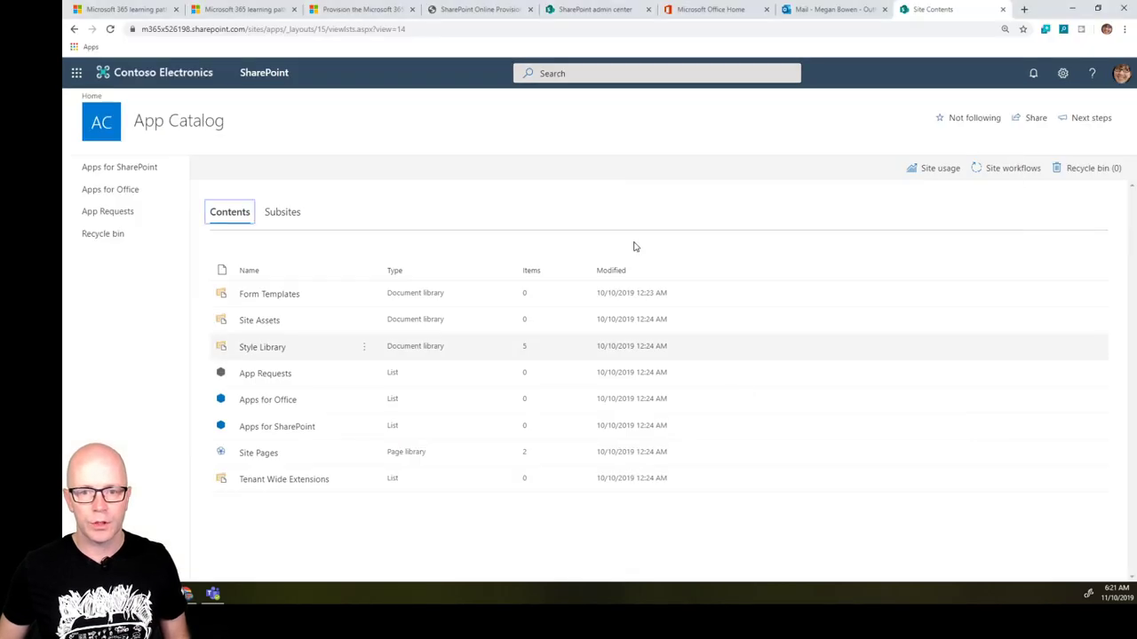
{"action": "left_click", "coordinate": [360, 10]}
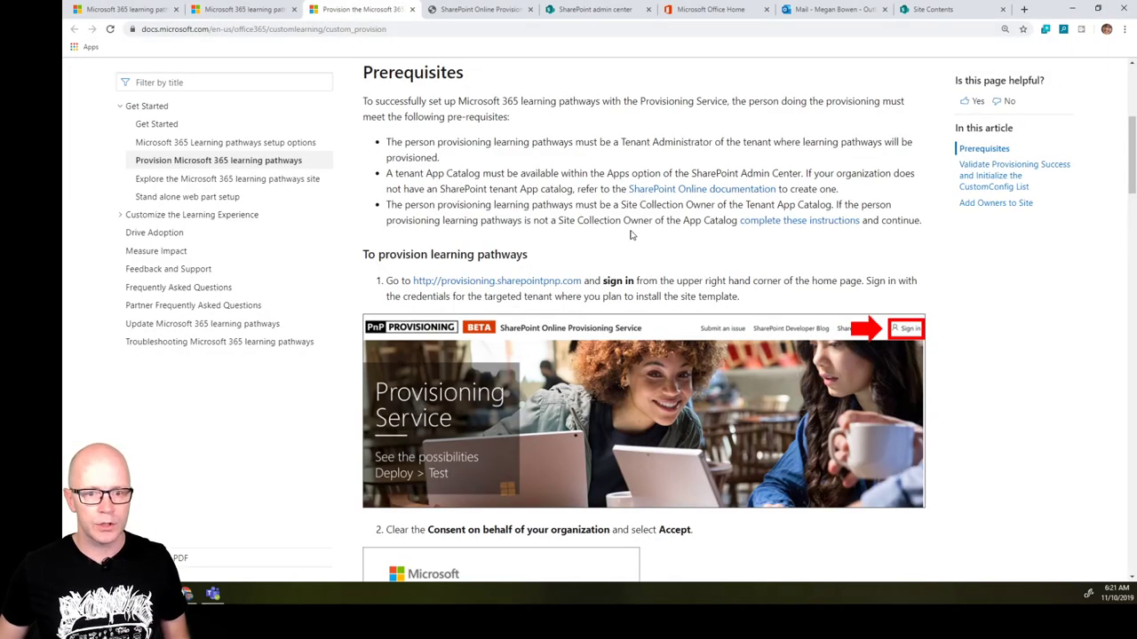
{"action": "left_click_drag", "start_coordinate": [585, 281], "coordinate": [412, 281]}
{"action": "key", "text": "ctrl+c"}
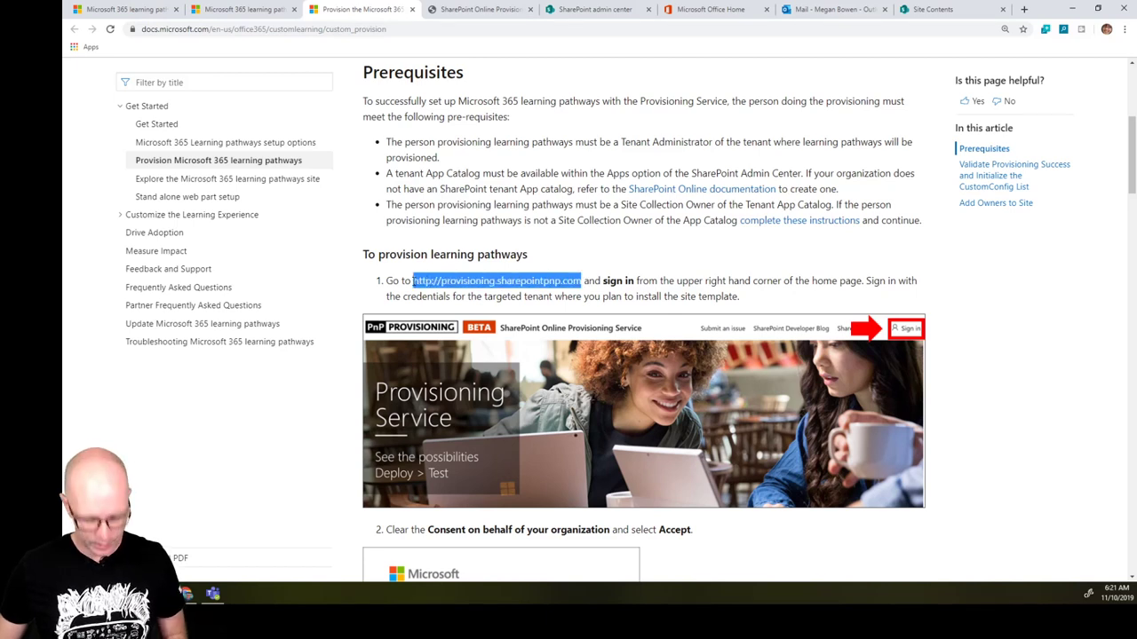
{"action": "key", "text": "alt+Tab"}
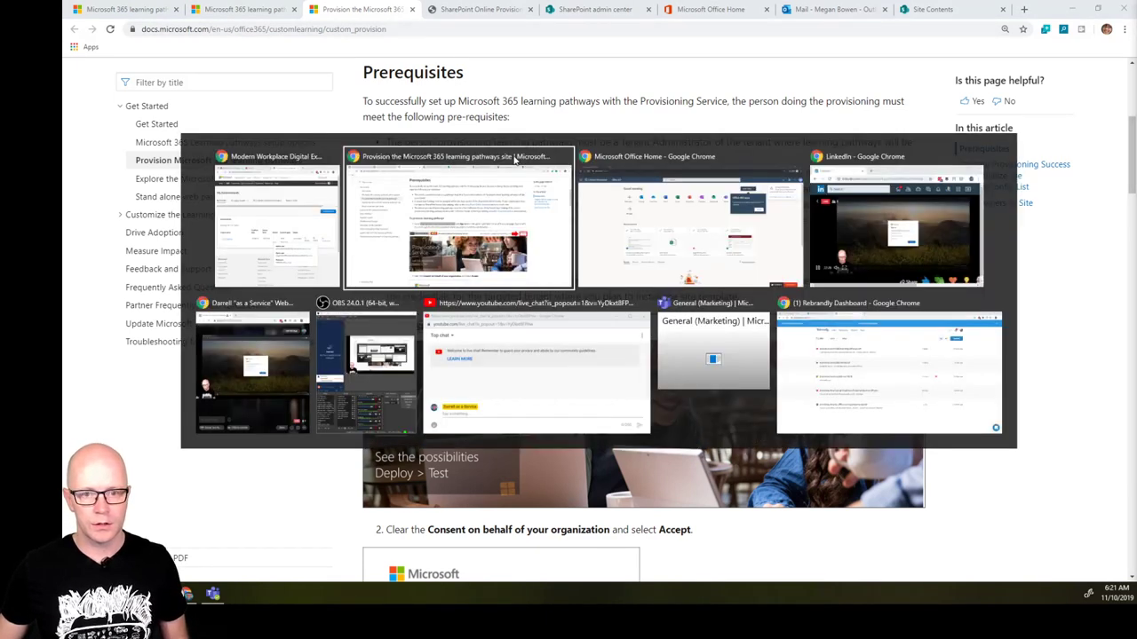
{"action": "key", "text": "alt+Tab"}
- Load the pasted provisioning service address in the private window
{"action": "left_click", "coordinate": [333, 29]}
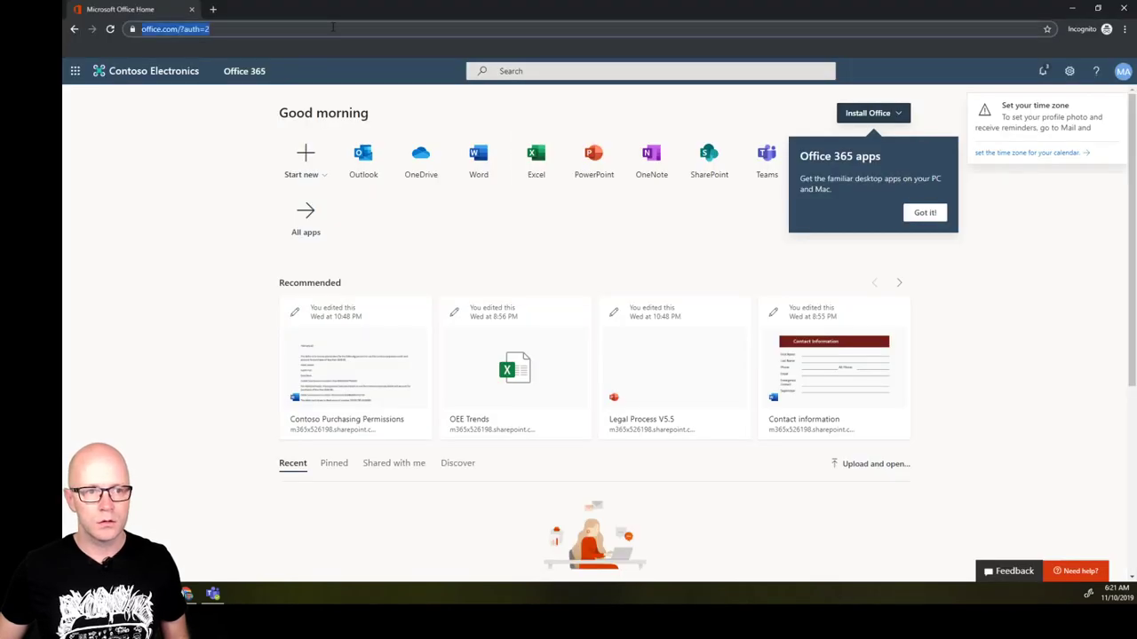
{"action": "key", "text": "ctrl+v"}
{"action": "key", "text": "Return"}
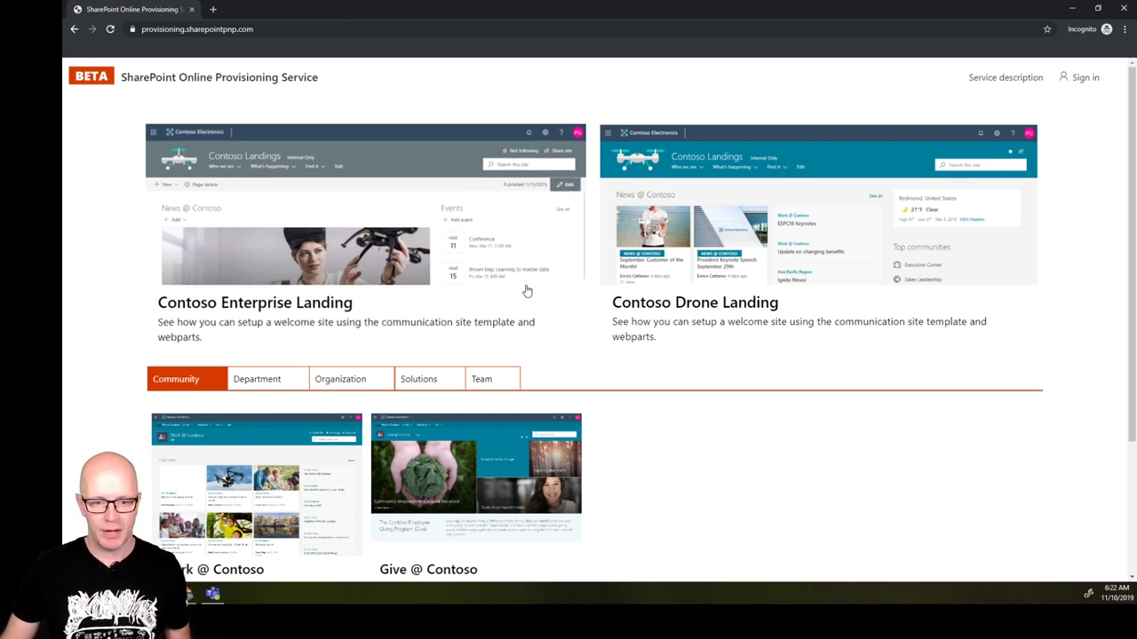
- Add the Microsoft 365 learning pathways template to the tenant and reach its Provisioning form
{"action": "left_click", "coordinate": [420, 389]}
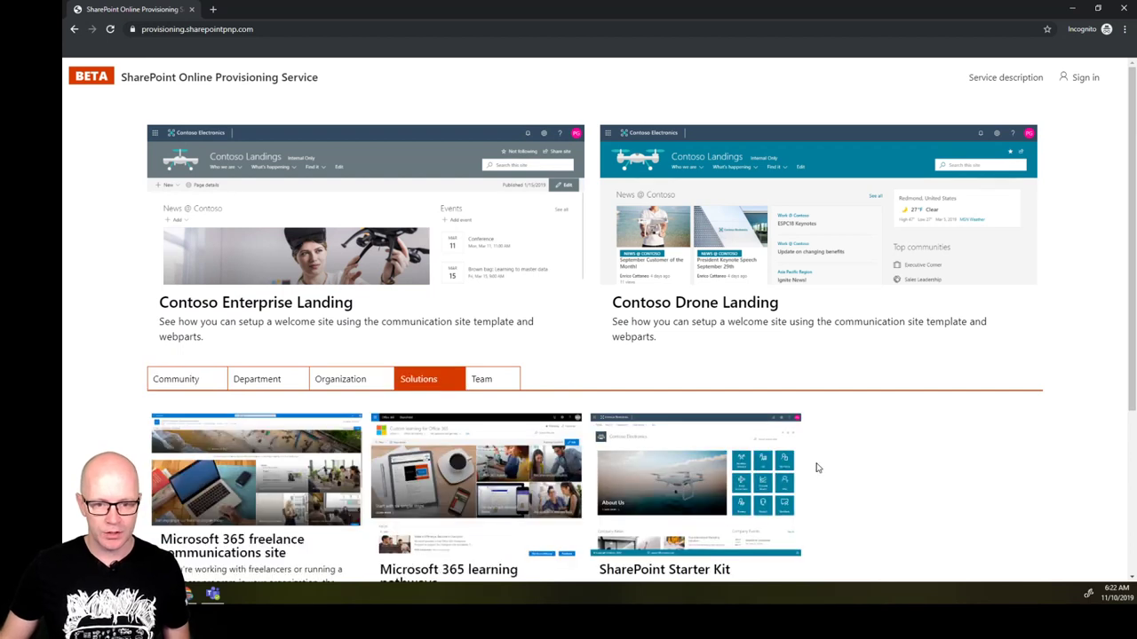
{"action": "scroll", "coordinate": [817, 467], "scroll_direction": "down", "scroll_amount": 2}
{"action": "left_click", "coordinate": [430, 414]}
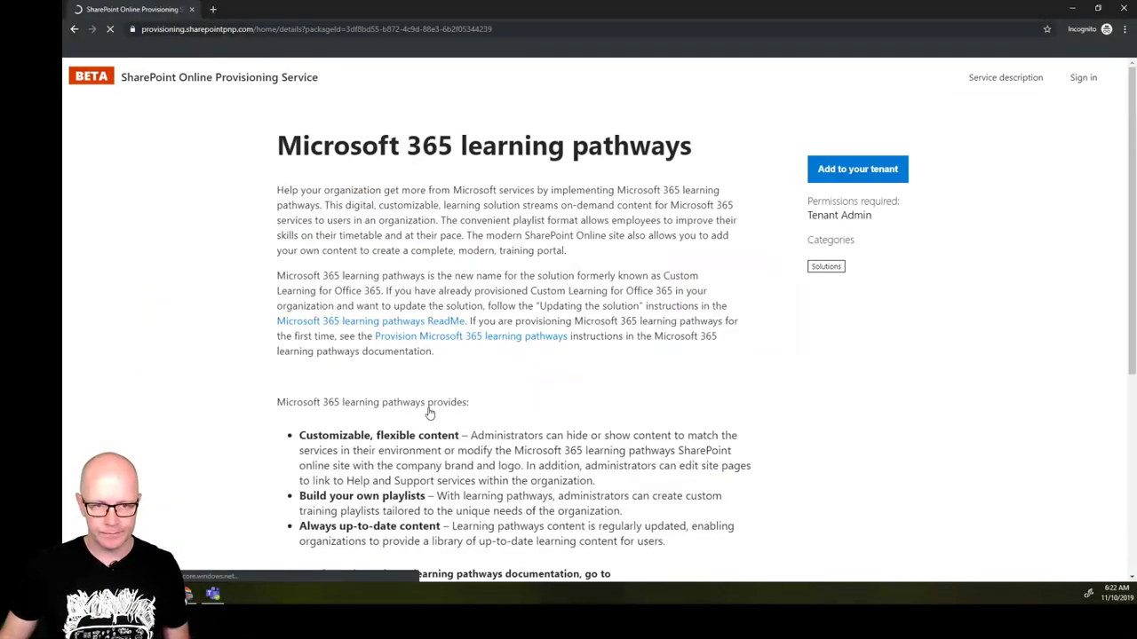
{"action": "left_click", "coordinate": [857, 170]}
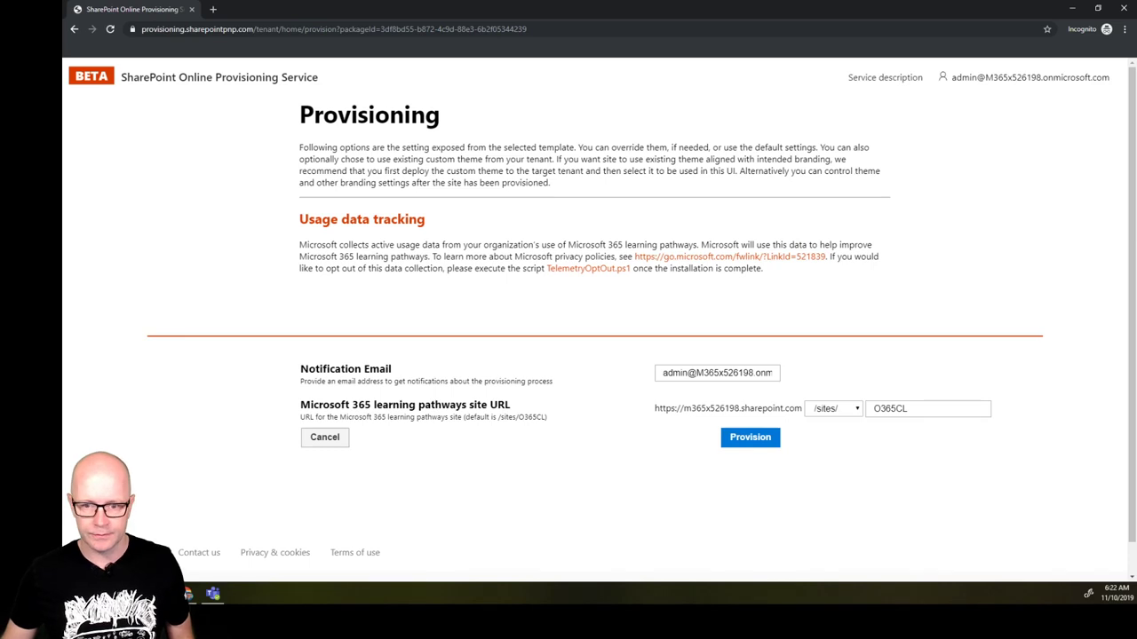
{"action": "left_click", "coordinate": [922, 410]}
- Replace the default O365CL site name with DigitalWorkplaceGuide and start provisioning
{"action": "double_click", "coordinate": [885, 408]}
{"action": "type", "text": "Di"}
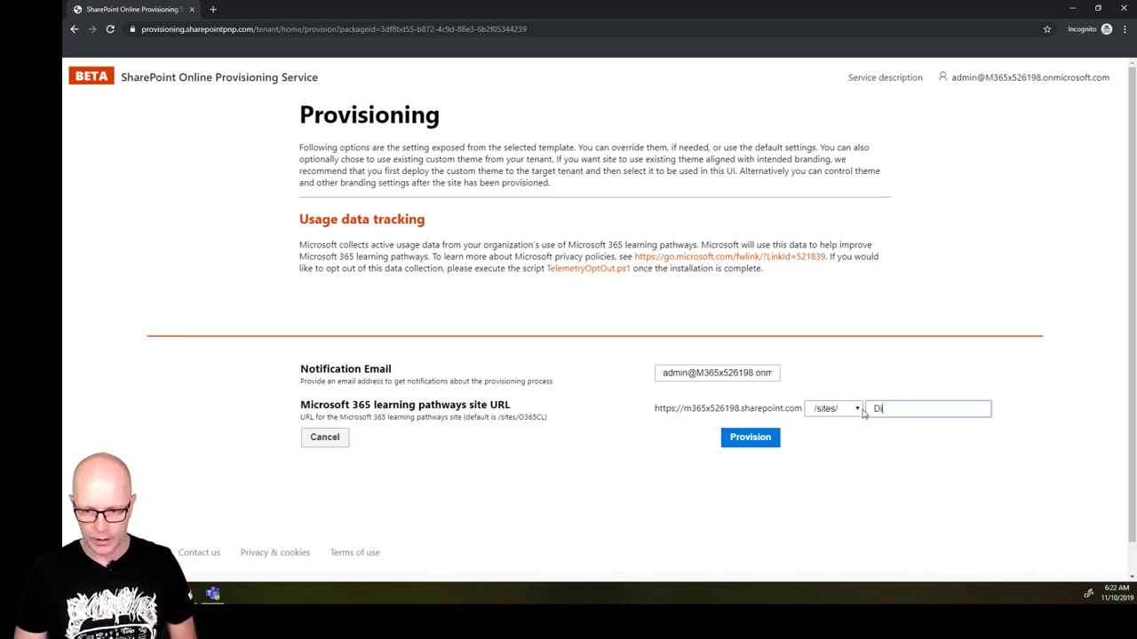
{"action": "type", "text": "gitalWorkp"}
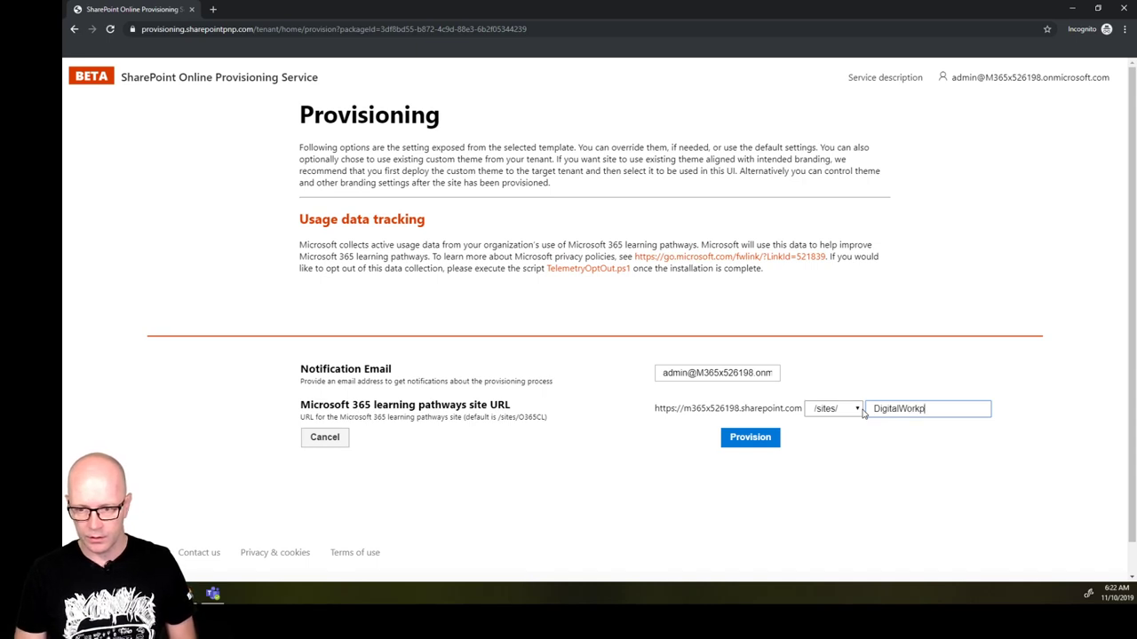
{"action": "key", "text": "BackSpace"}
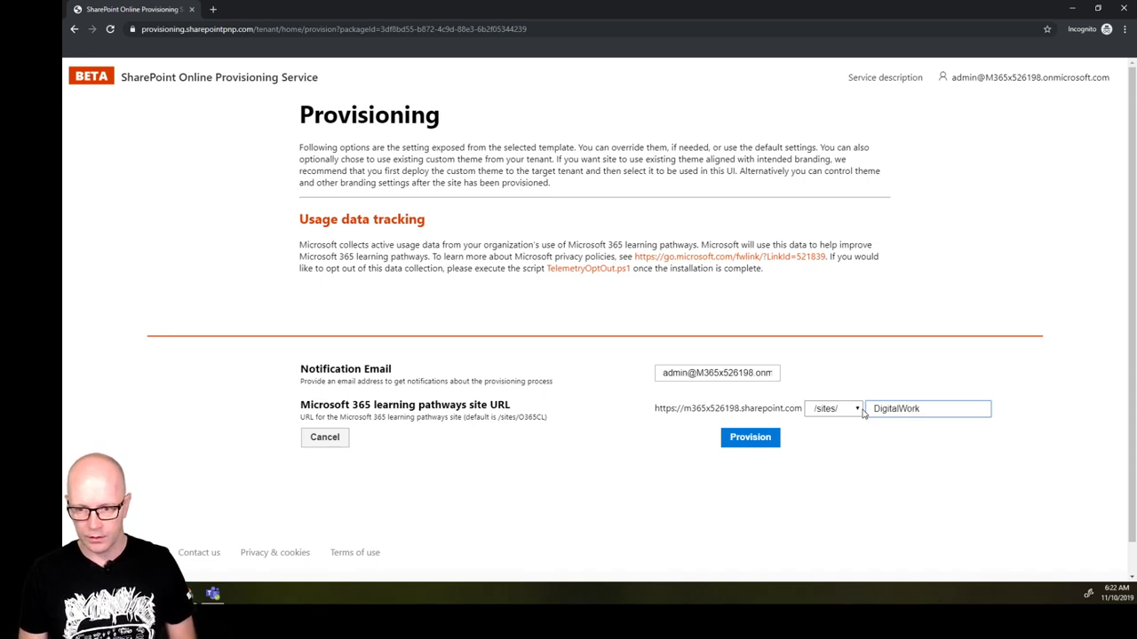
{"action": "type", "text": "spa"}
{"action": "key", "text": "BackSpace"}
{"action": "key", "text": "BackSpace"}
{"action": "key", "text": "BackSpace"}
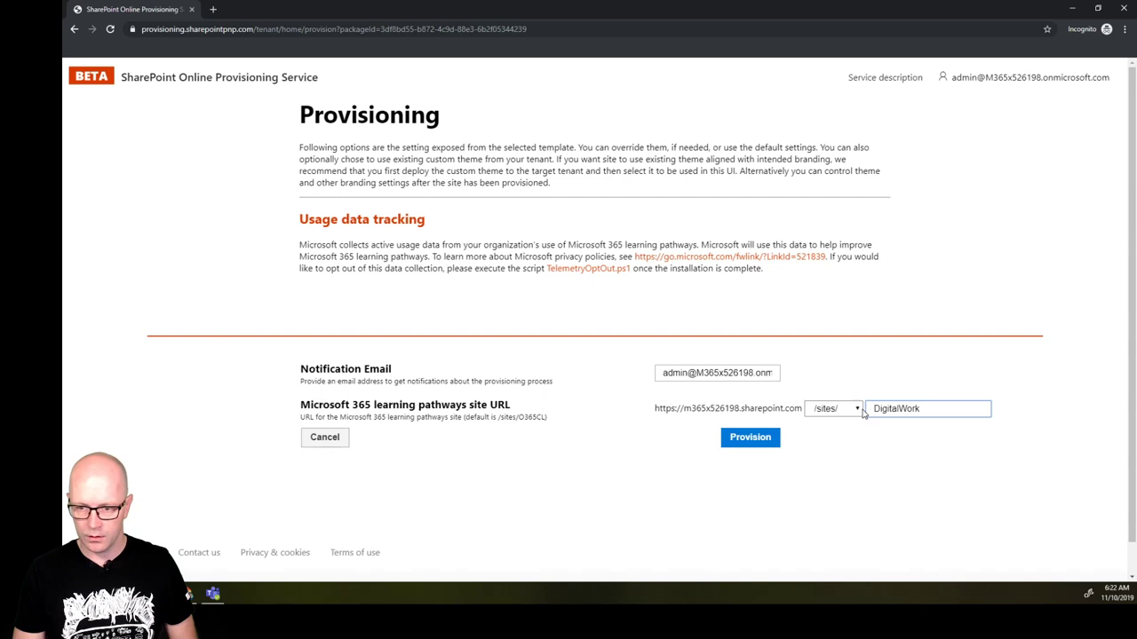
{"action": "type", "text": "placeGuid"}
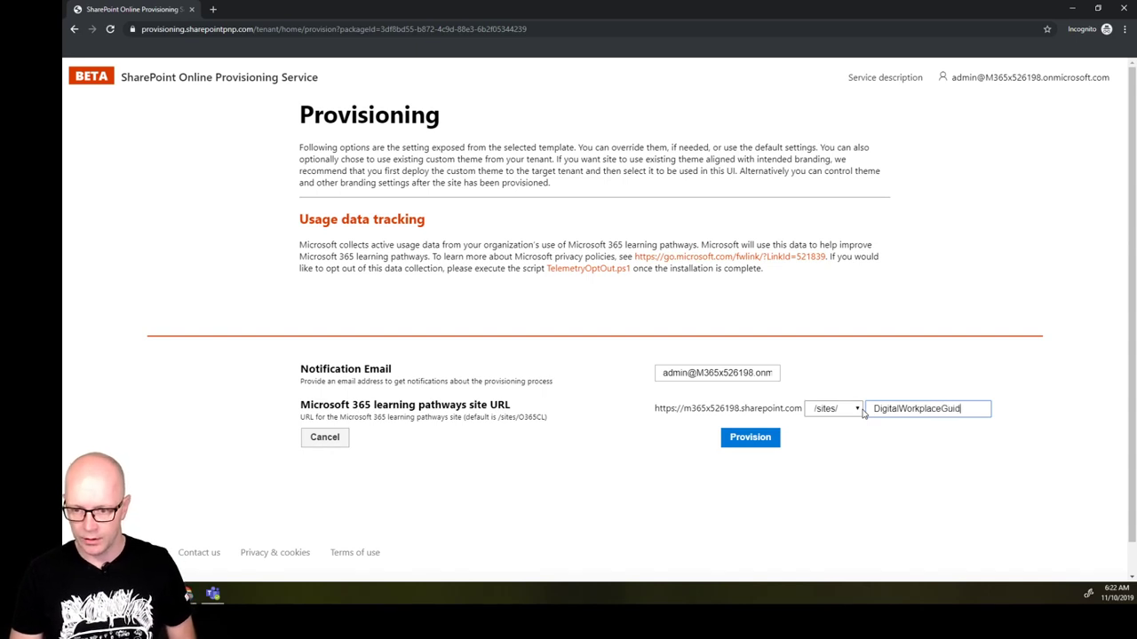
{"action": "type", "text": "e"}
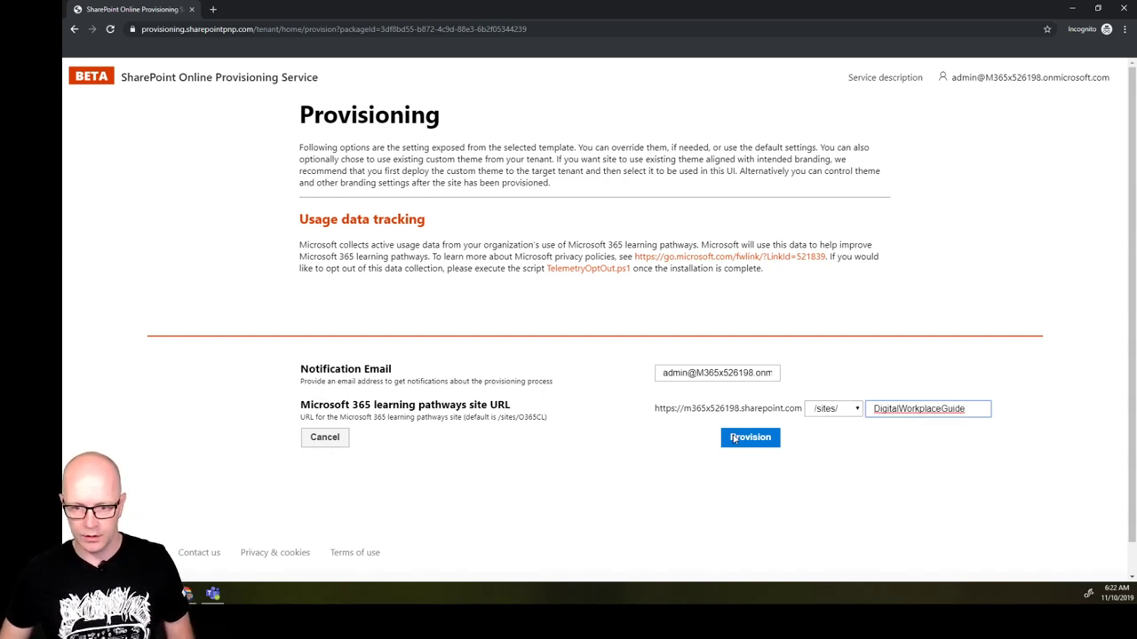
{"action": "left_click", "coordinate": [733, 438]}
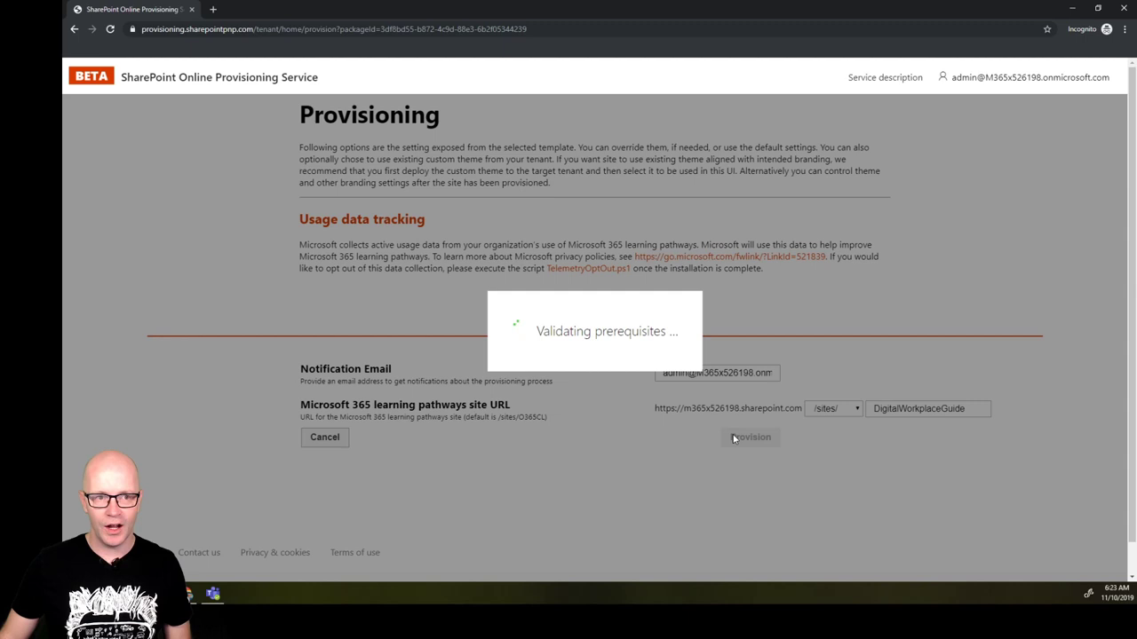
- Copy the App Catalog home address from the main window and load it in a new private-window tab
{"action": "key", "text": "alt+Tab"}
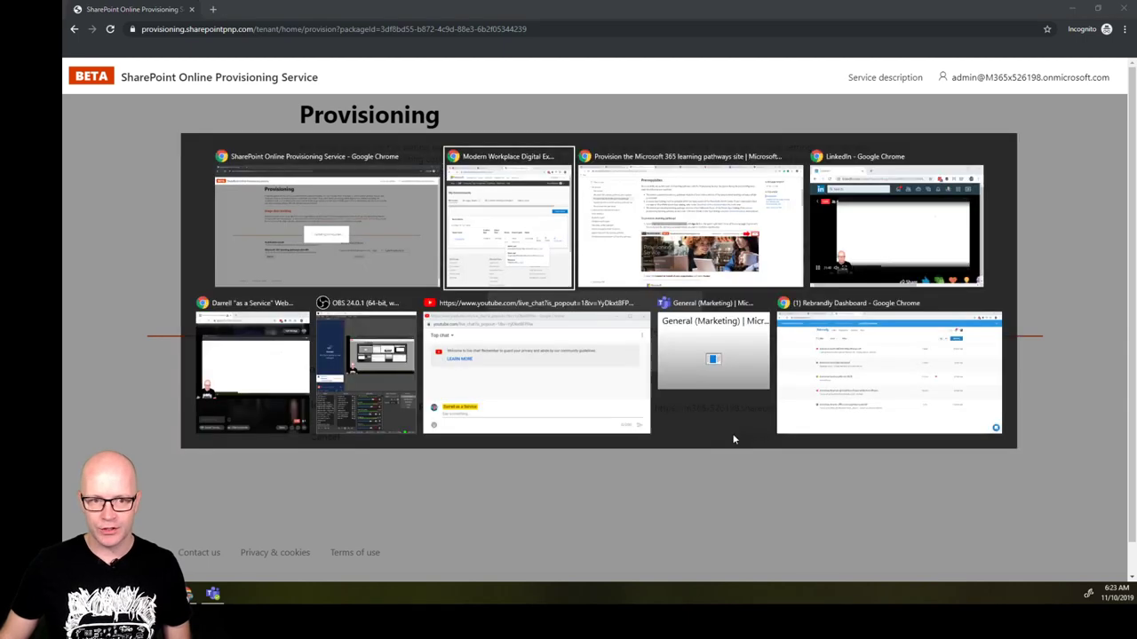
{"action": "key", "text": "alt+Tab"}
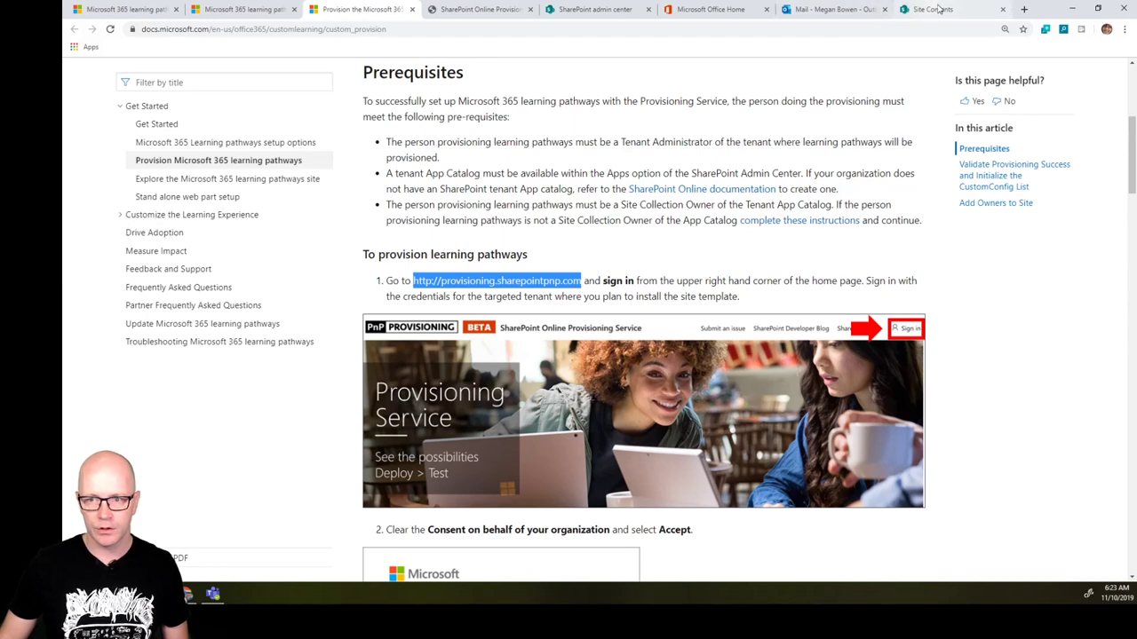
{"action": "left_click", "coordinate": [934, 9]}
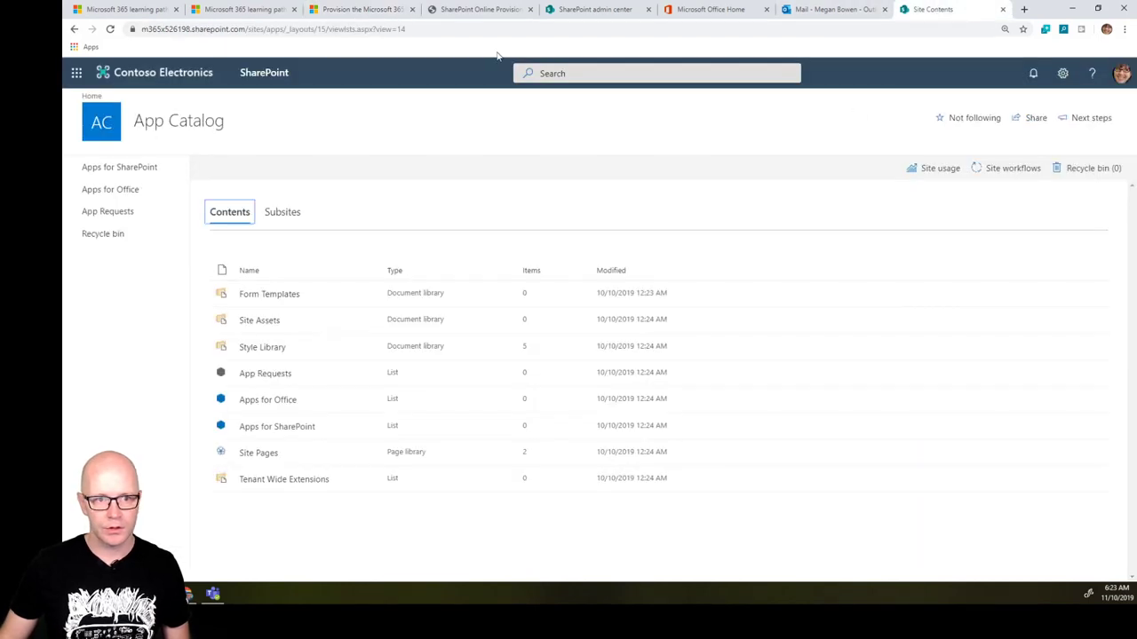
{"action": "left_click", "coordinate": [379, 30]}
{"action": "key", "text": "ctrl+c"}
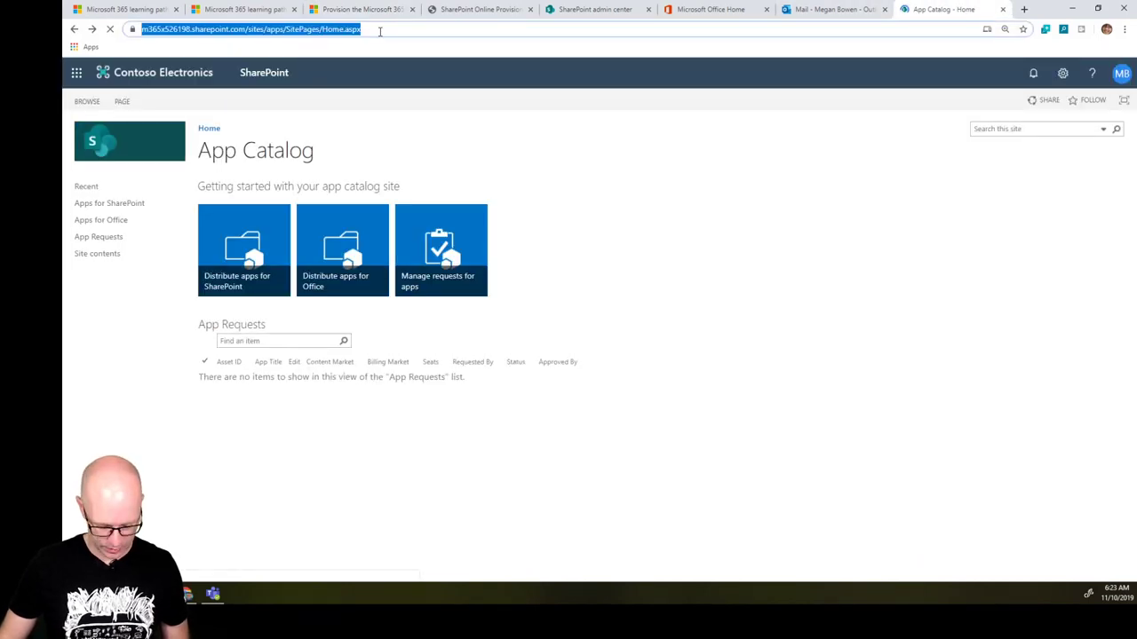
{"action": "key", "text": "alt+Tab"}
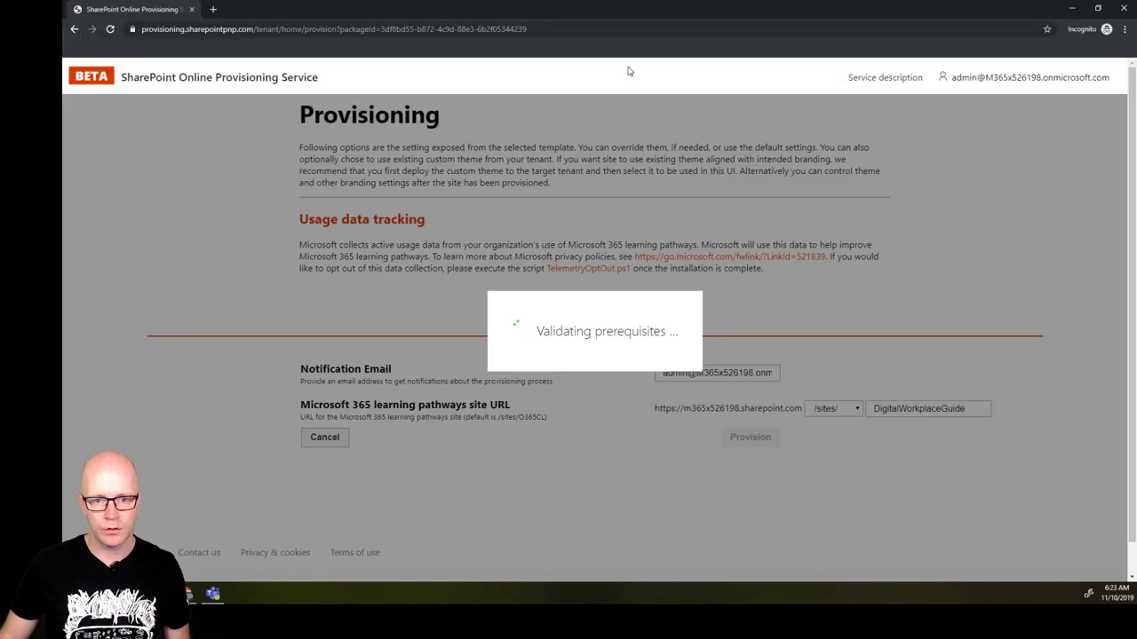
{"action": "key", "text": "ctrl+t"}
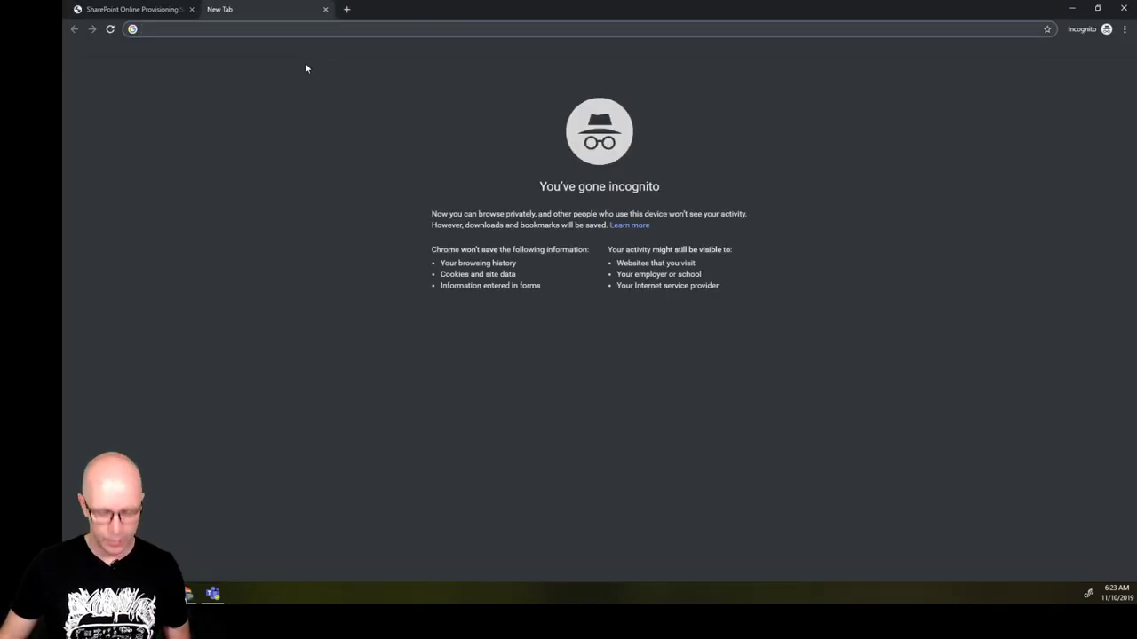
{"action": "key", "text": "ctrl+v"}
{"action": "key", "text": "Return"}
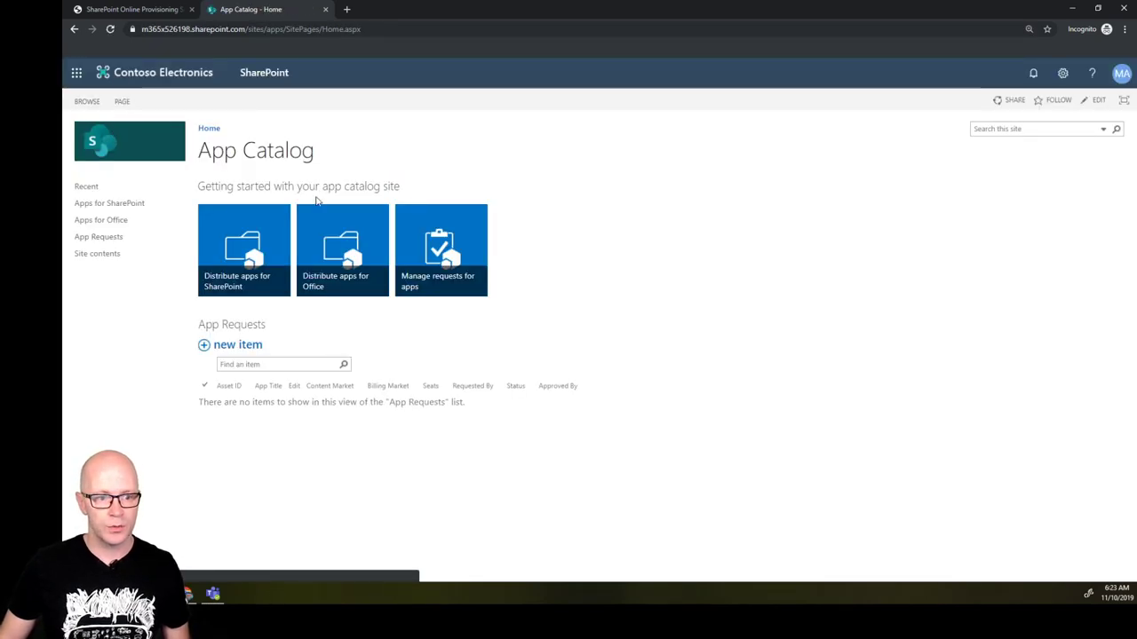
- Open the App Catalog's Site Settings, then return to the provisioning tab's confirmation summary
{"action": "left_click", "coordinate": [1065, 77]}
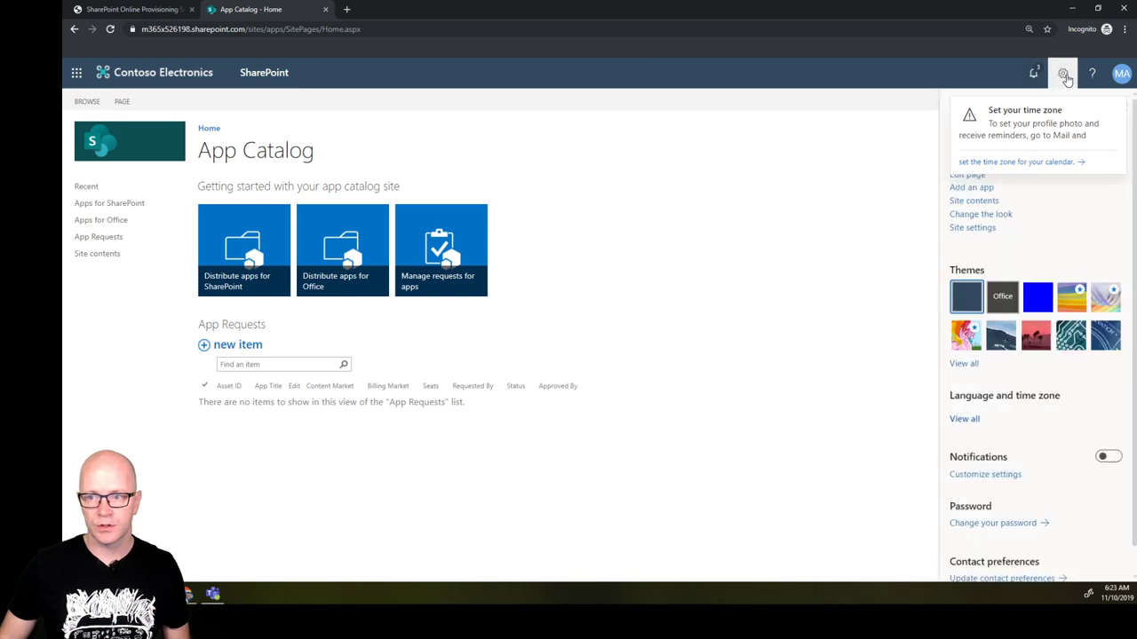
{"action": "left_click", "coordinate": [1115, 109]}
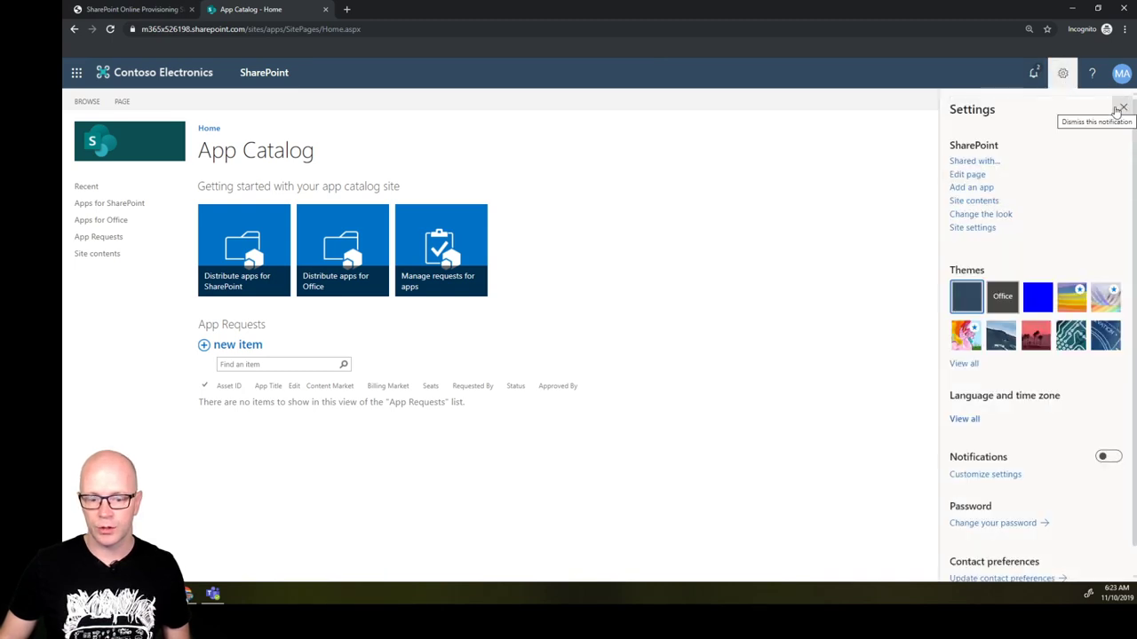
{"action": "left_click", "coordinate": [974, 228]}
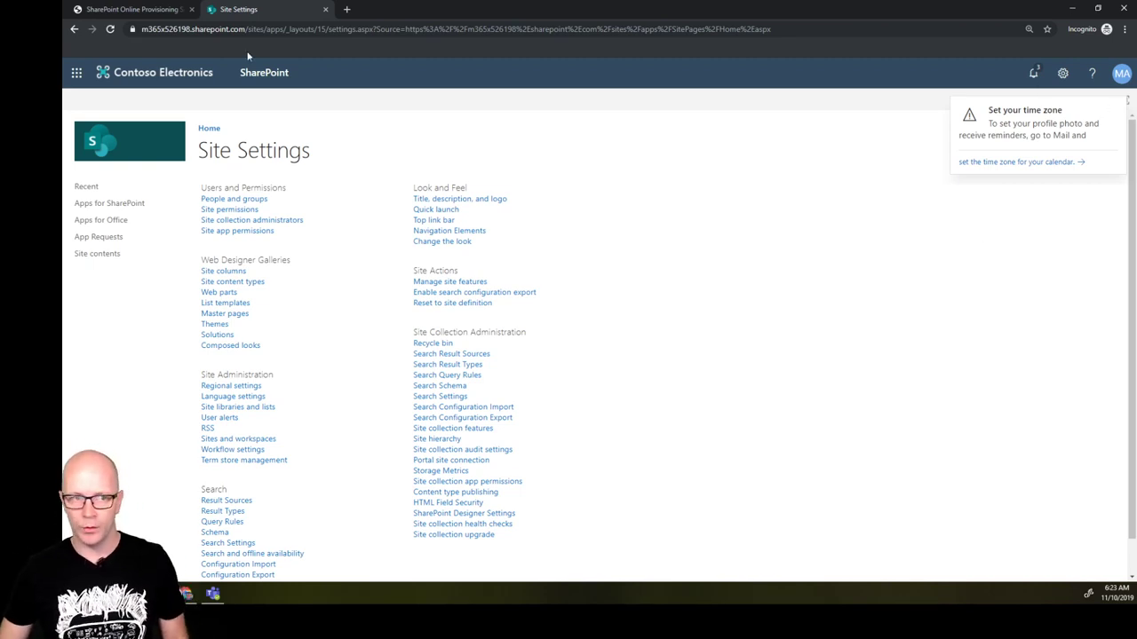
{"action": "left_click", "coordinate": [131, 10]}
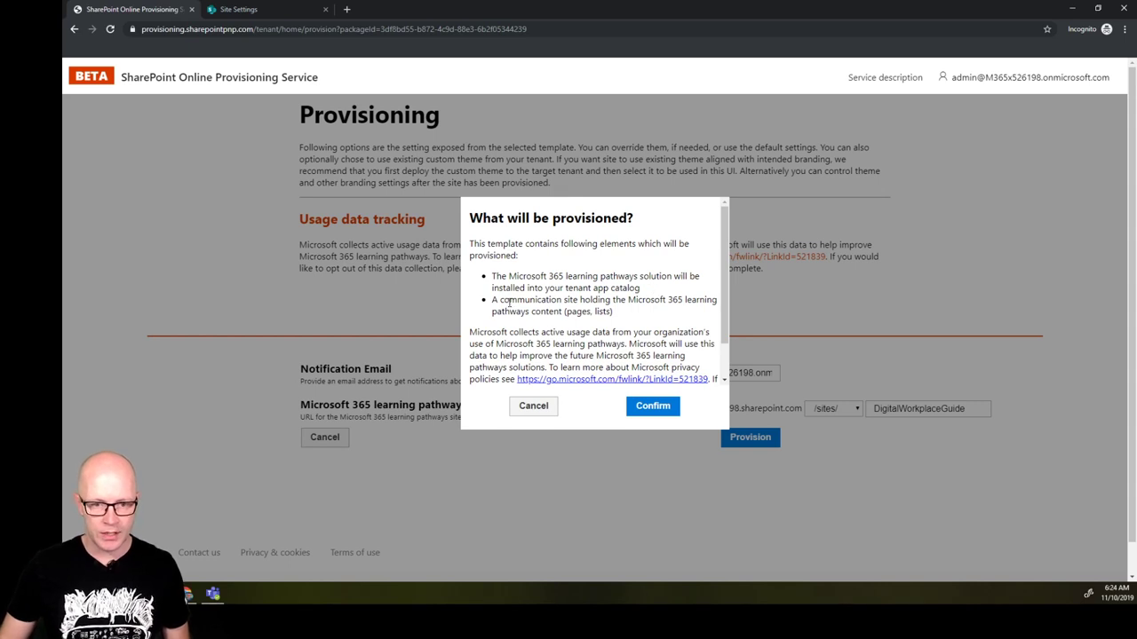
- Point out the communication site item and confirm the 'What will be provisioned?' summary
{"action": "left_click_drag", "start_coordinate": [494, 300], "coordinate": [626, 312]}
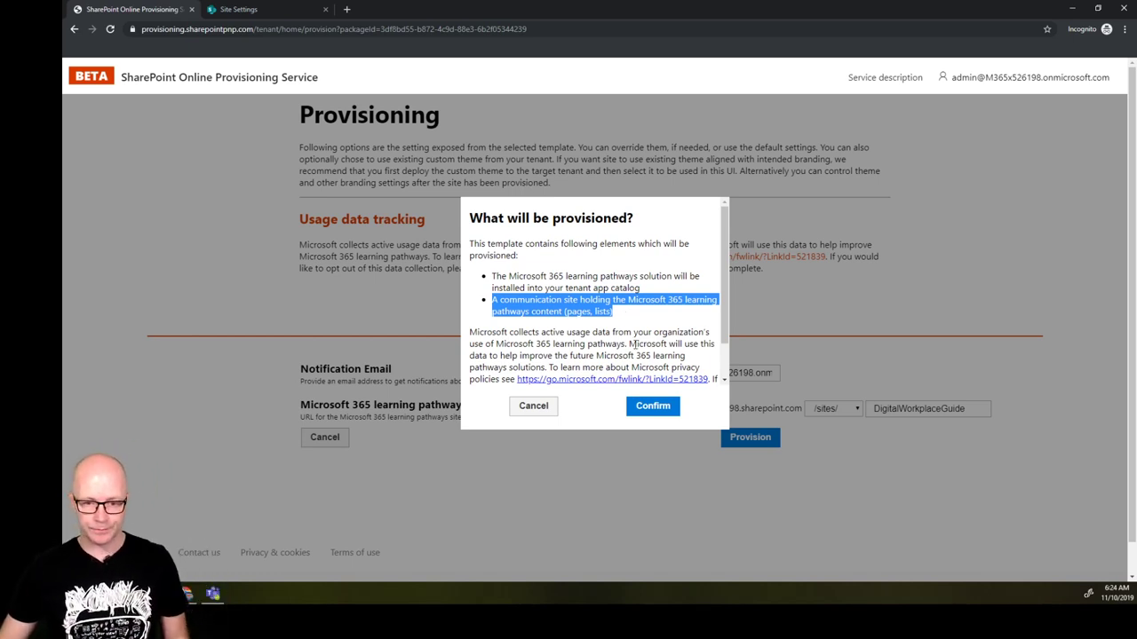
{"action": "left_click", "coordinate": [652, 411]}
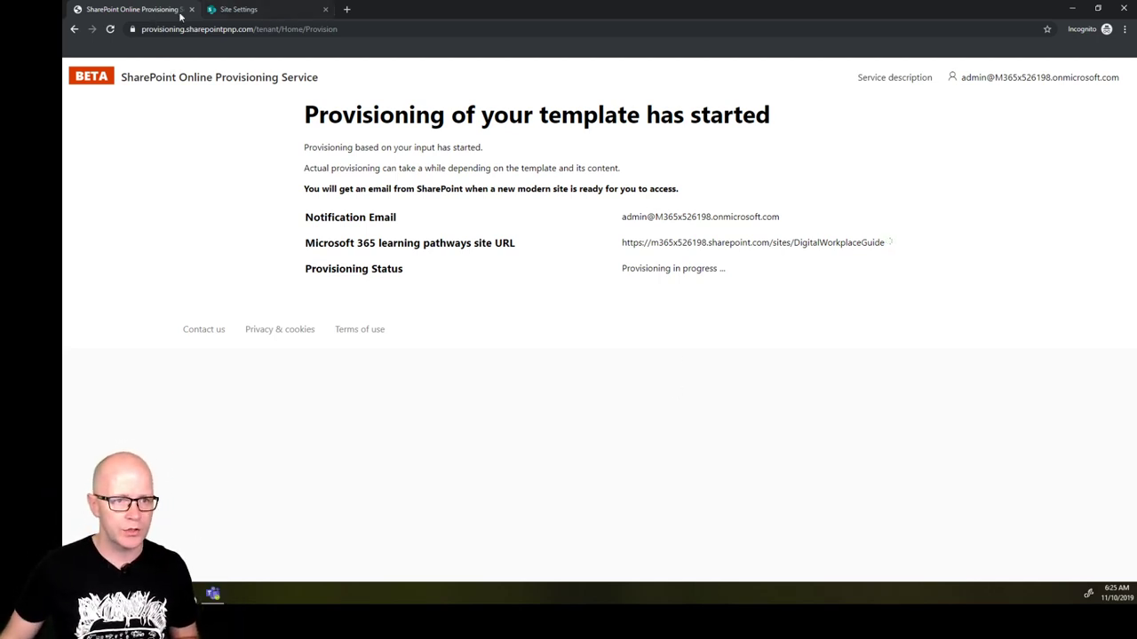
- Reload to check provisioning status, close the Site Settings tab, and minimize the private window
{"action": "left_click", "coordinate": [111, 29]}
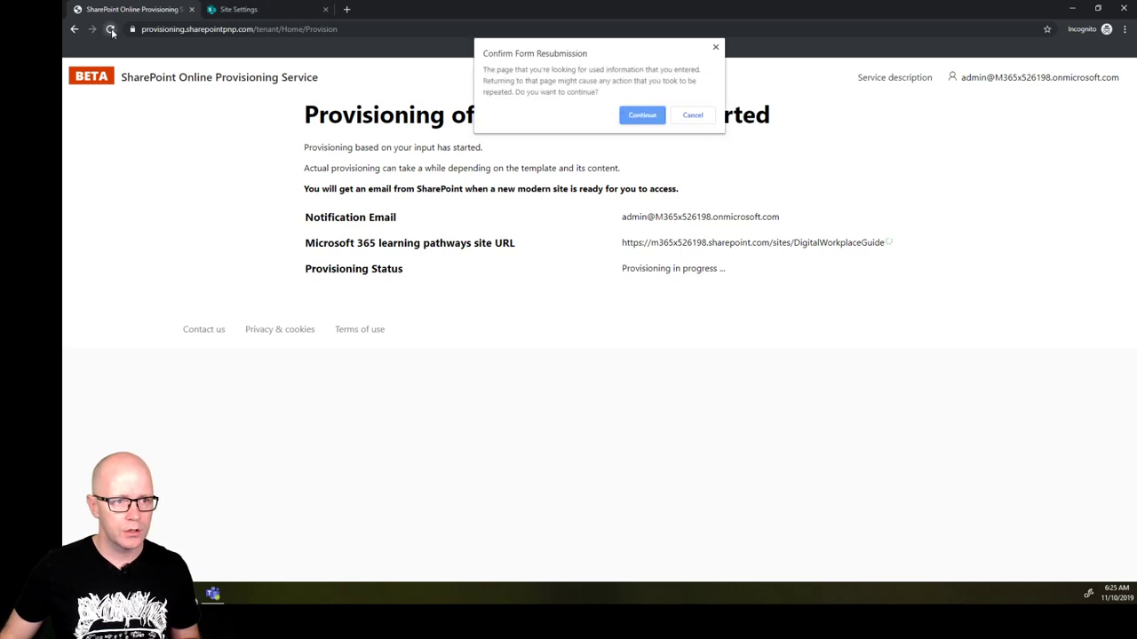
{"action": "left_click", "coordinate": [716, 49]}
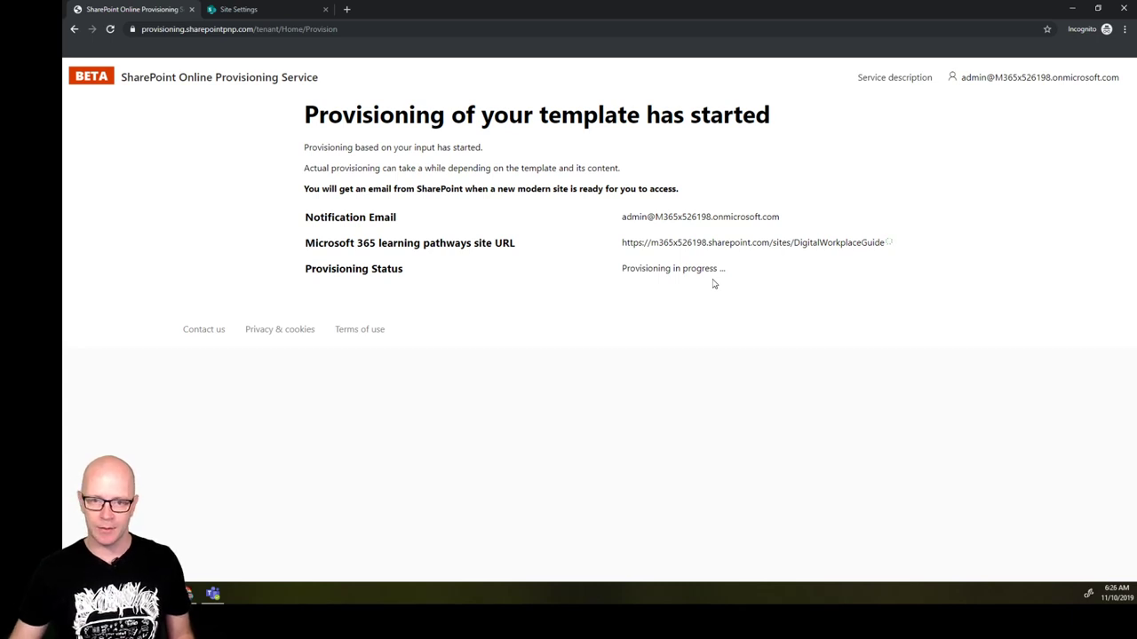
{"action": "left_click", "coordinate": [249, 10]}
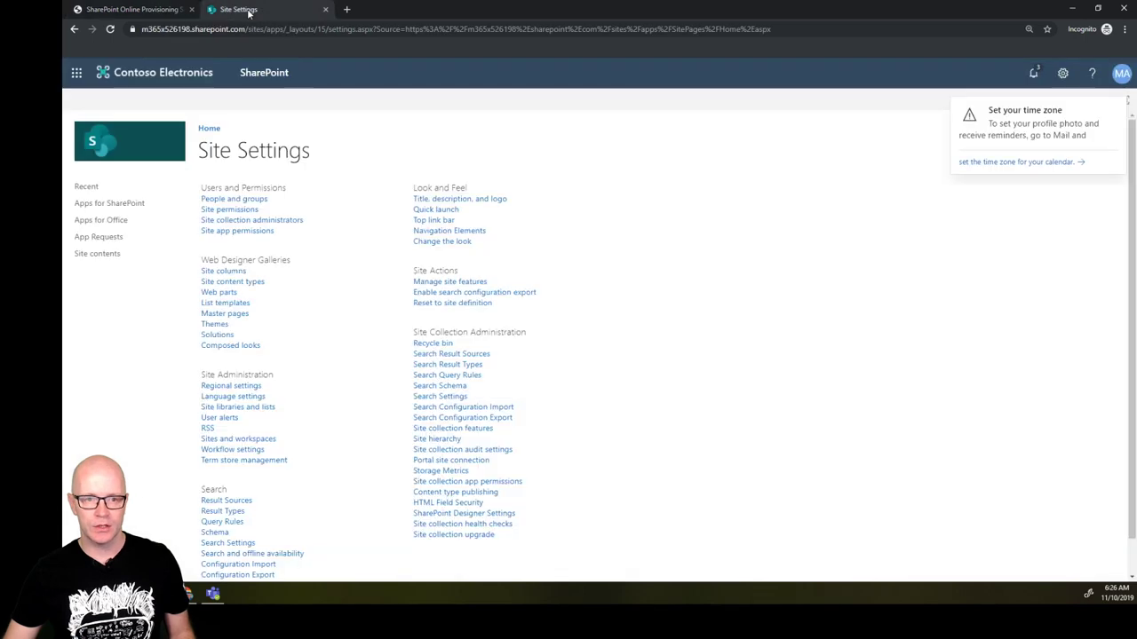
{"action": "left_click", "coordinate": [326, 10]}
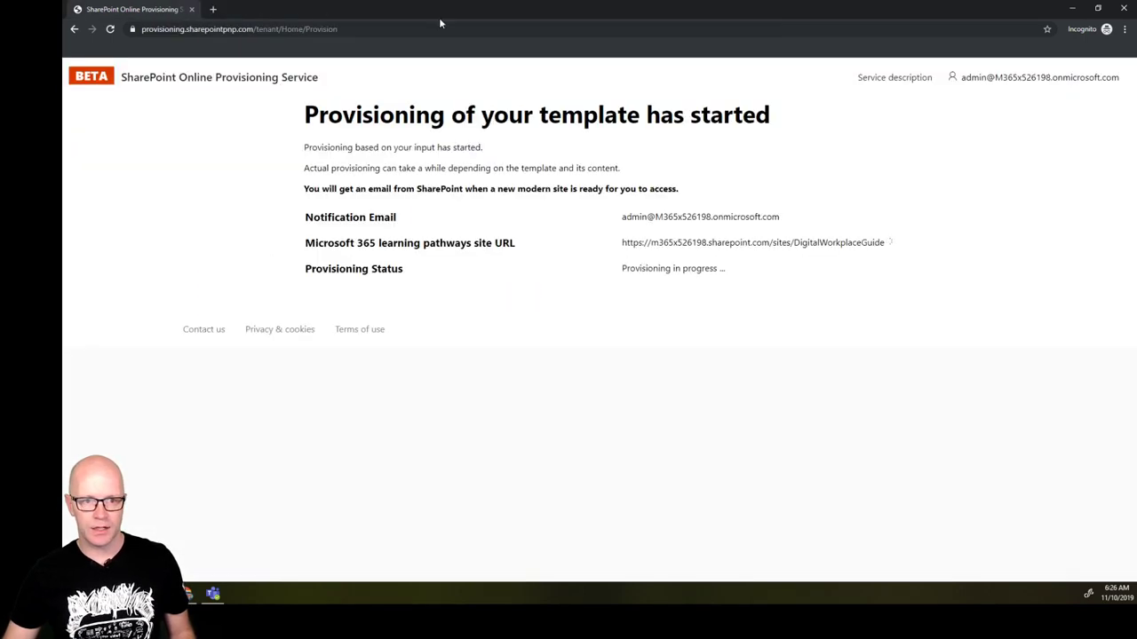
{"action": "left_click", "coordinate": [1072, 13]}
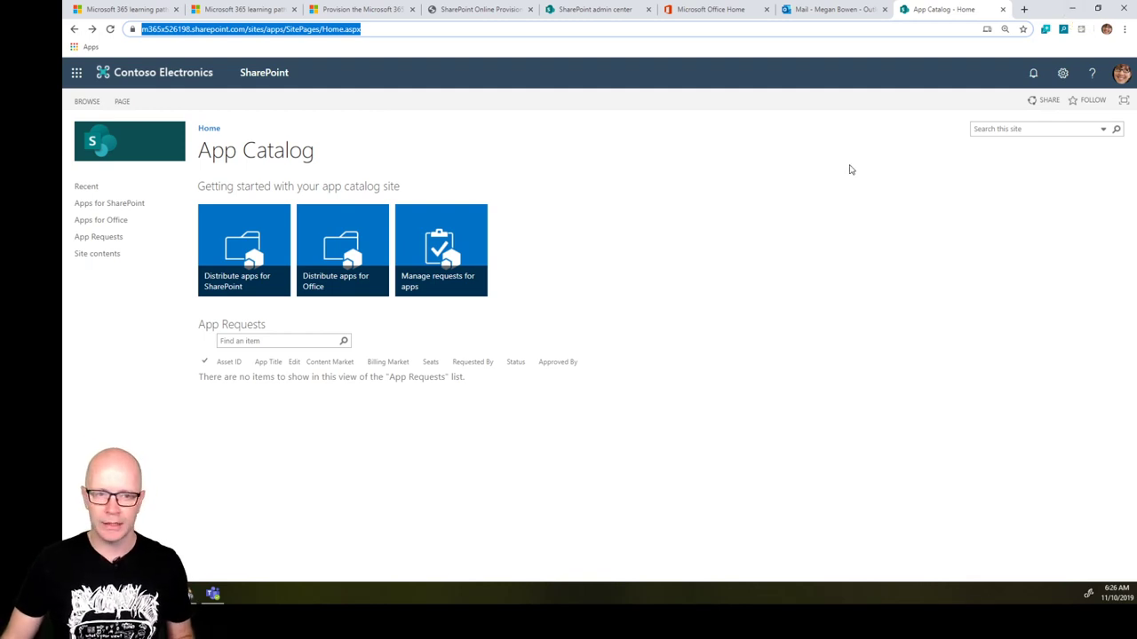
- Switch to the Provision Microsoft 365 learning pathways article and scroll to where CustomLearningAdmin.aspx initializes the CustomConfig list
{"action": "left_click", "coordinate": [219, 9]}
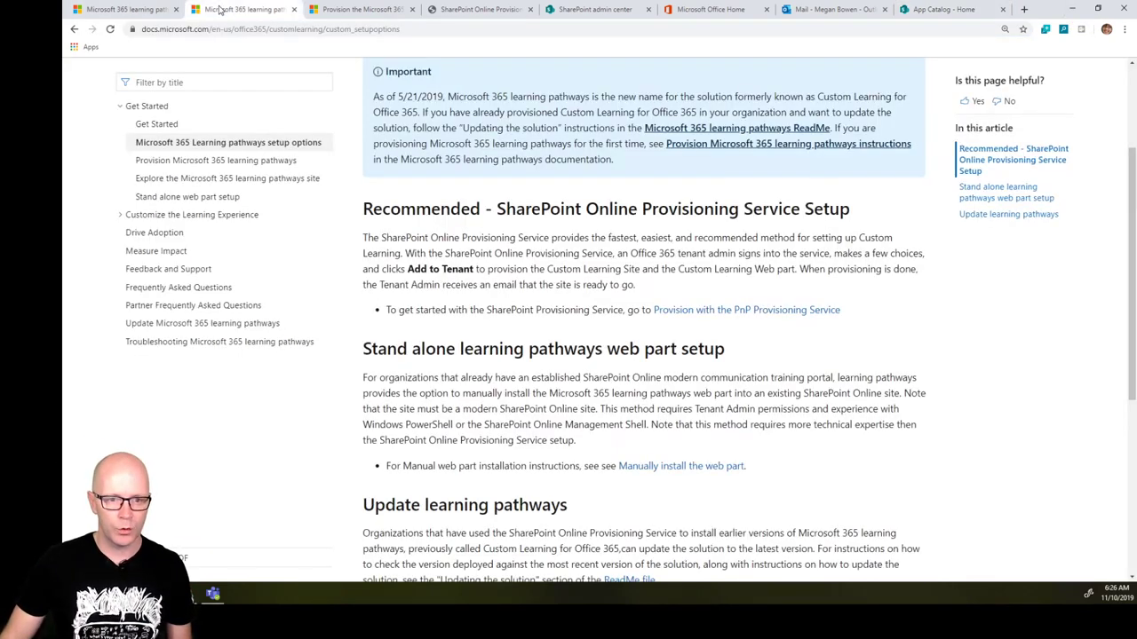
{"action": "left_click", "coordinate": [373, 11]}
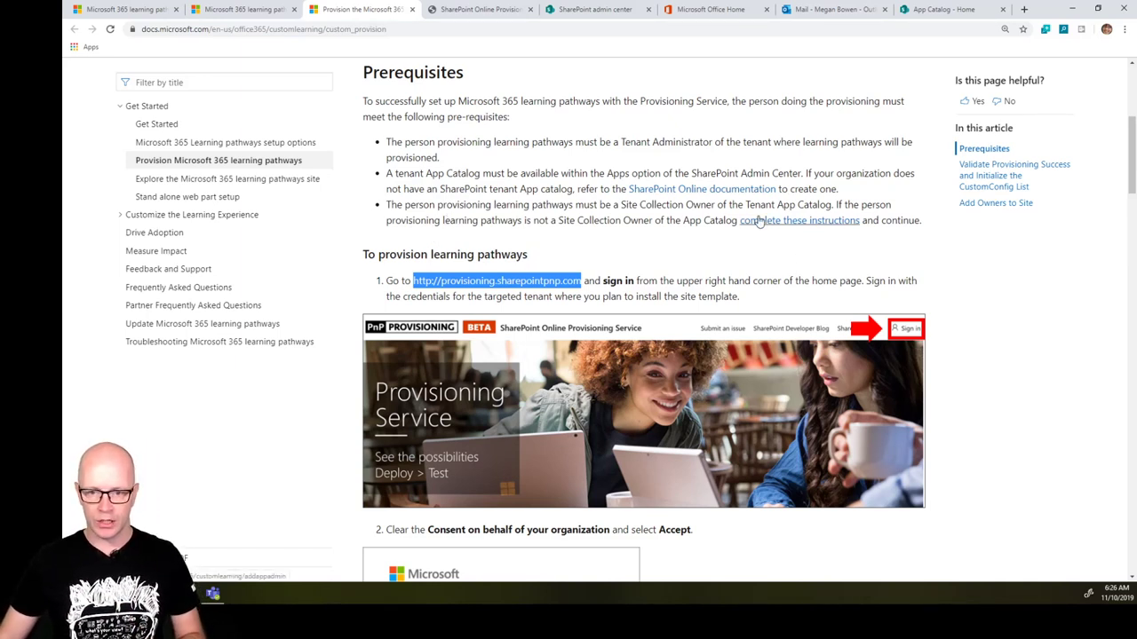
{"action": "scroll", "coordinate": [995, 271], "scroll_direction": "down", "scroll_amount": 5}
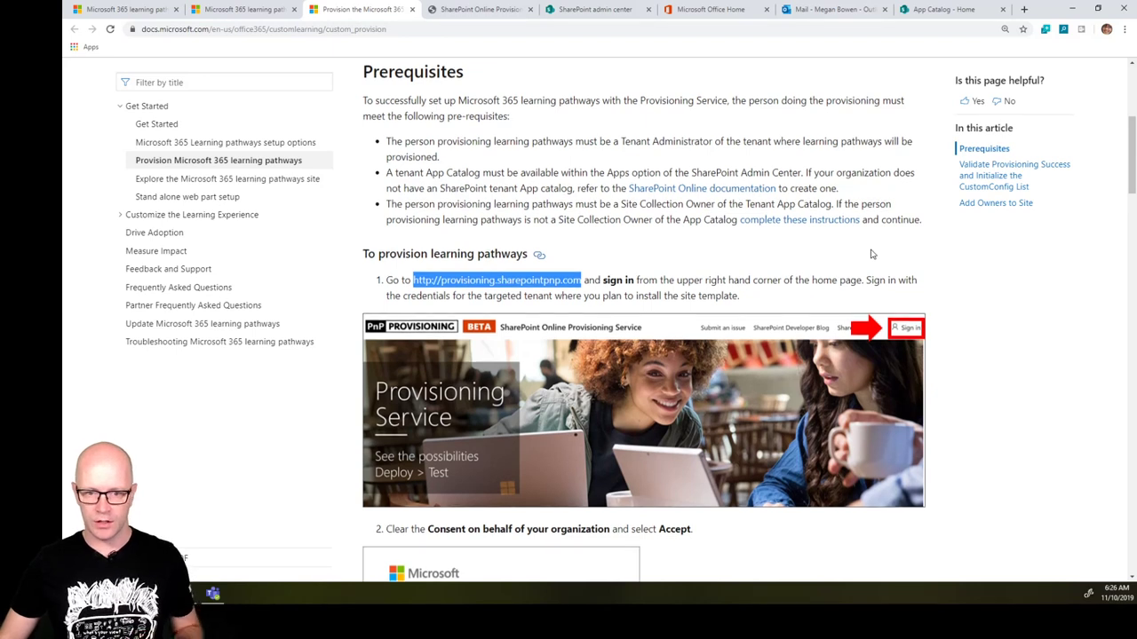
{"action": "scroll", "coordinate": [995, 274], "scroll_direction": "down", "scroll_amount": 5}
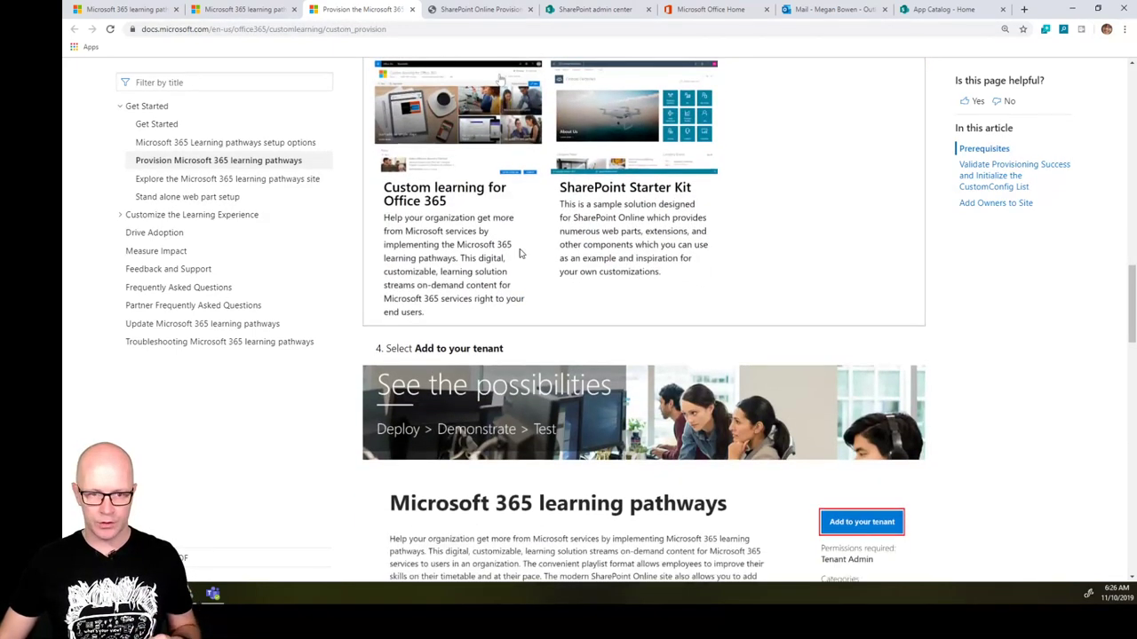
{"action": "scroll", "coordinate": [523, 254], "scroll_direction": "down", "scroll_amount": 3}
{"action": "scroll", "coordinate": [958, 265], "scroll_direction": "down", "scroll_amount": 4}
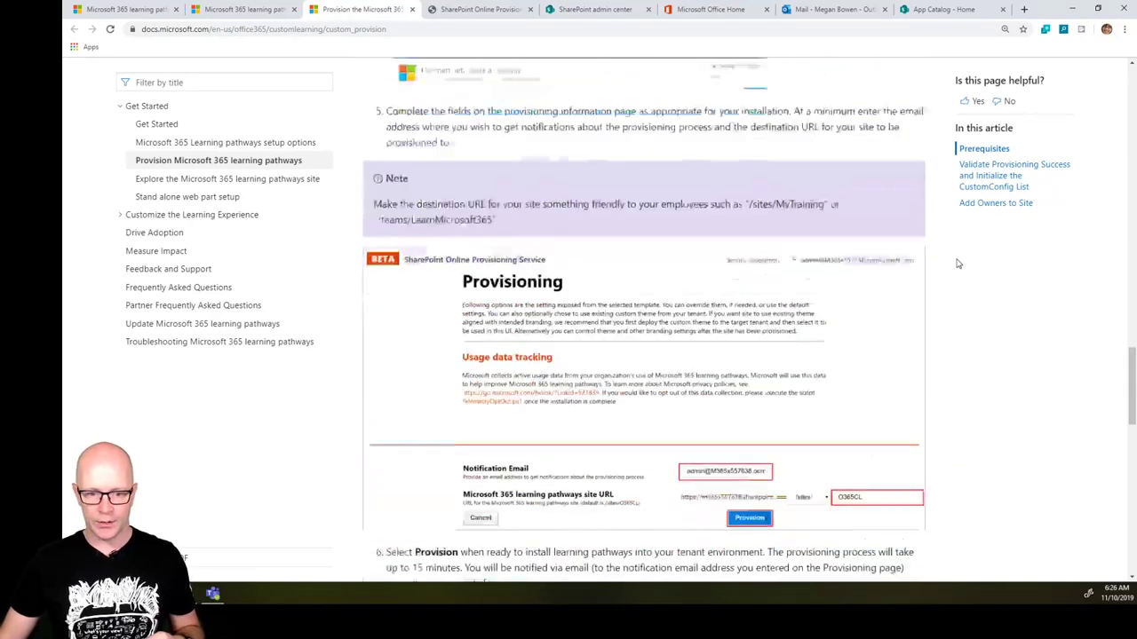
{"action": "scroll", "coordinate": [953, 262], "scroll_direction": "down", "scroll_amount": 3}
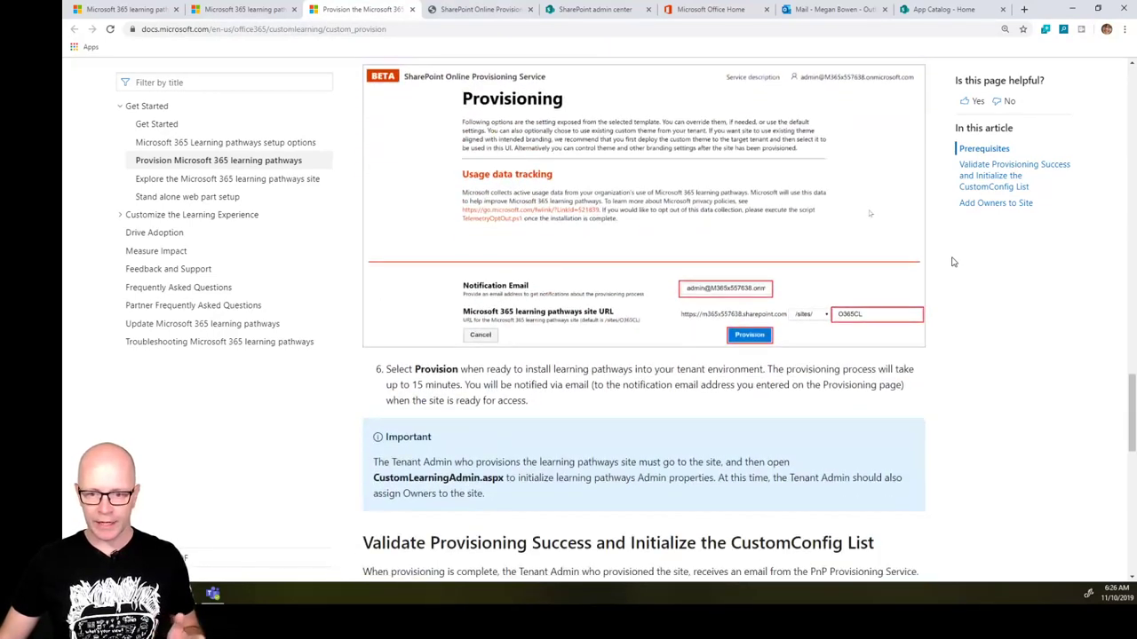
{"action": "scroll", "coordinate": [953, 262], "scroll_direction": "down", "scroll_amount": 4}
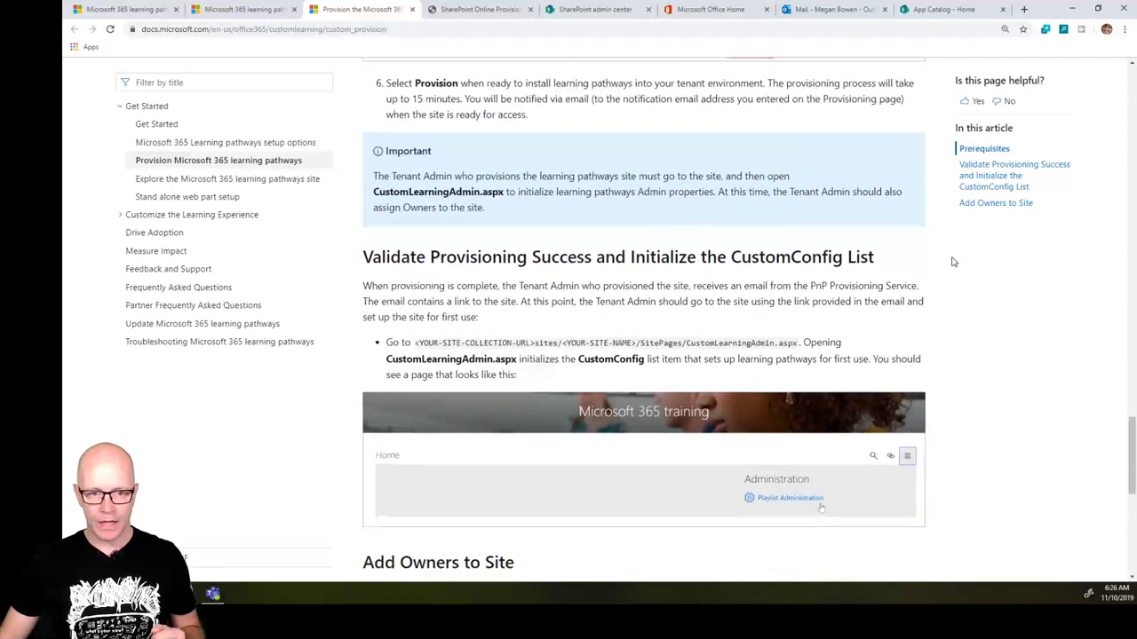
{"action": "scroll", "coordinate": [951, 260], "scroll_direction": "up", "scroll_amount": 1}
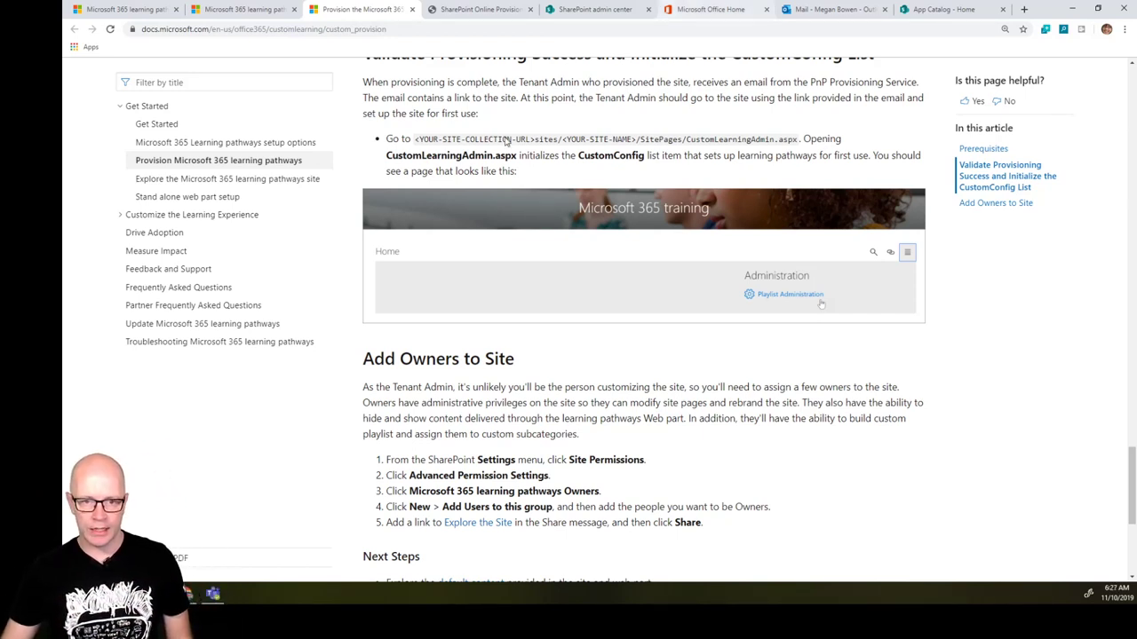
{"action": "left_click_drag", "start_coordinate": [413, 139], "coordinate": [803, 141]}
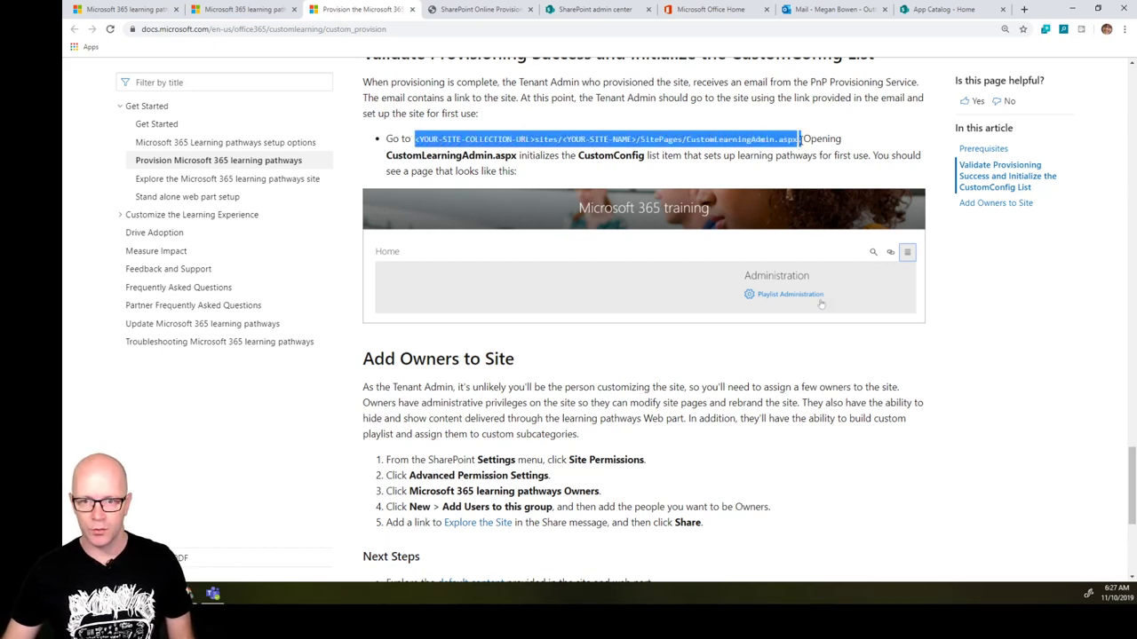
{"action": "left_click", "coordinate": [804, 124]}
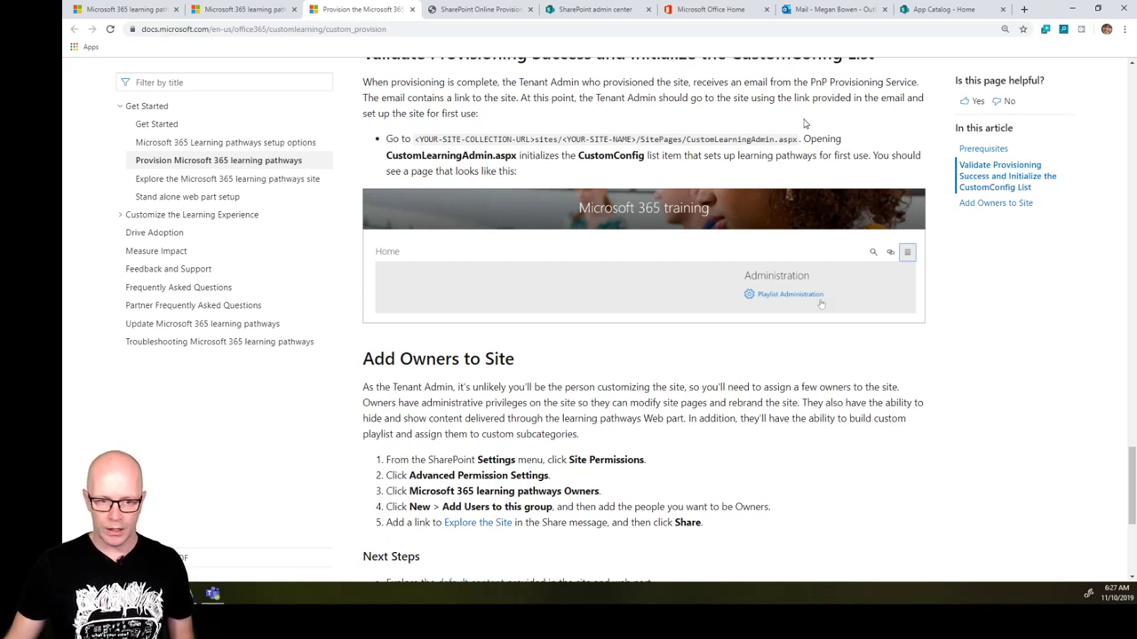
{"action": "scroll", "coordinate": [956, 399], "scroll_direction": "down", "scroll_amount": 1}
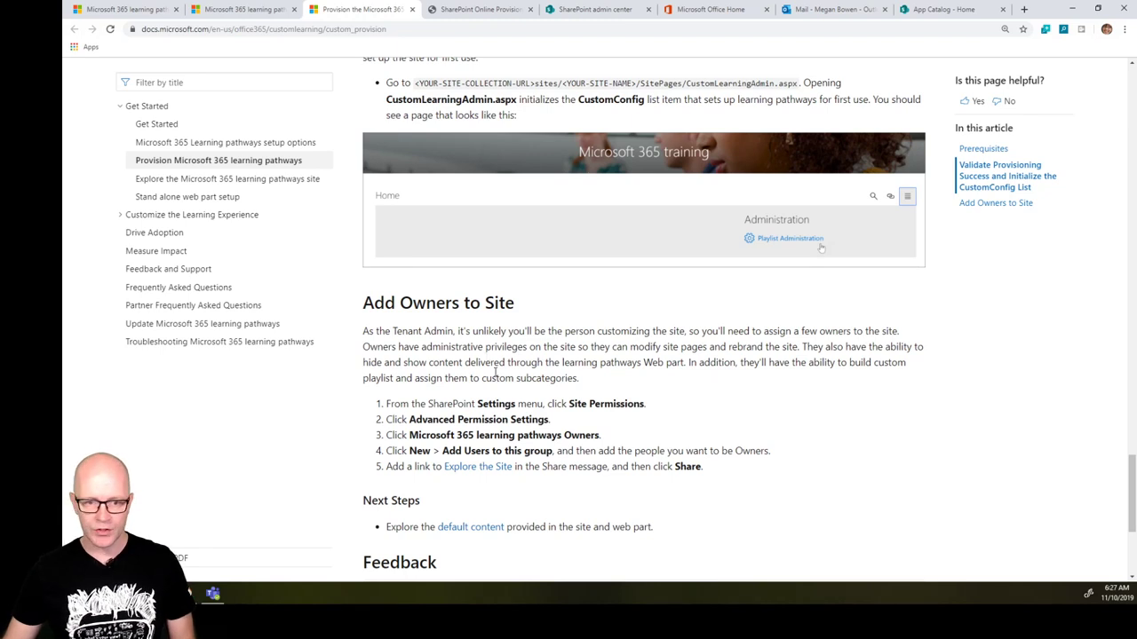
{"action": "scroll", "coordinate": [850, 445], "scroll_direction": "down", "scroll_amount": 2}
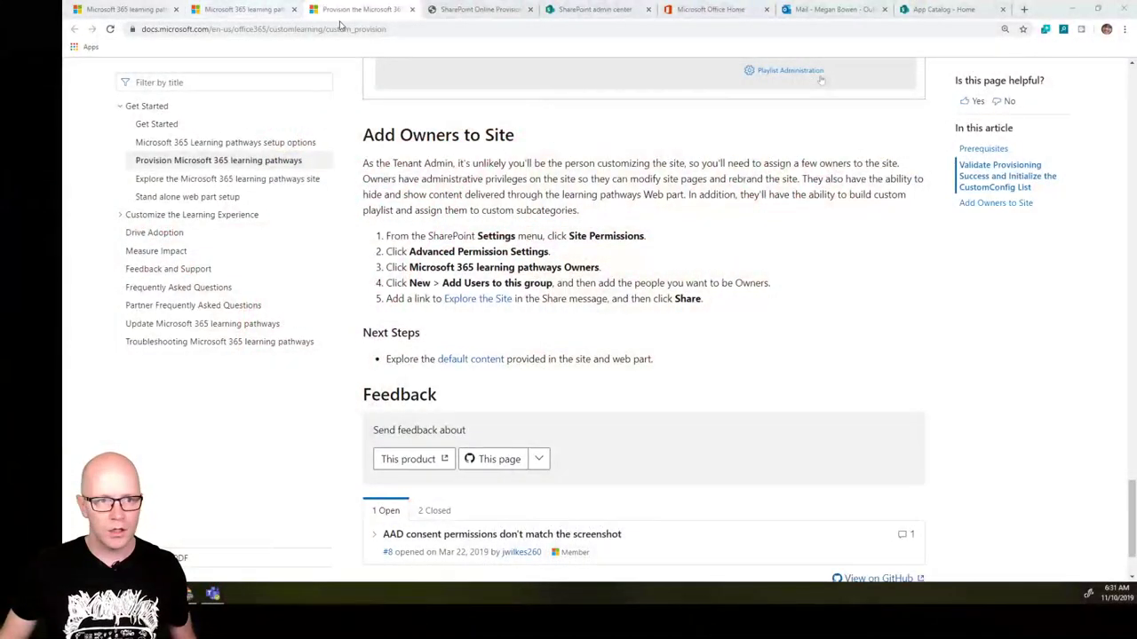
- Load the presenter's YouTube channel address in a new Chrome tab
{"action": "left_click", "coordinate": [1023, 11]}
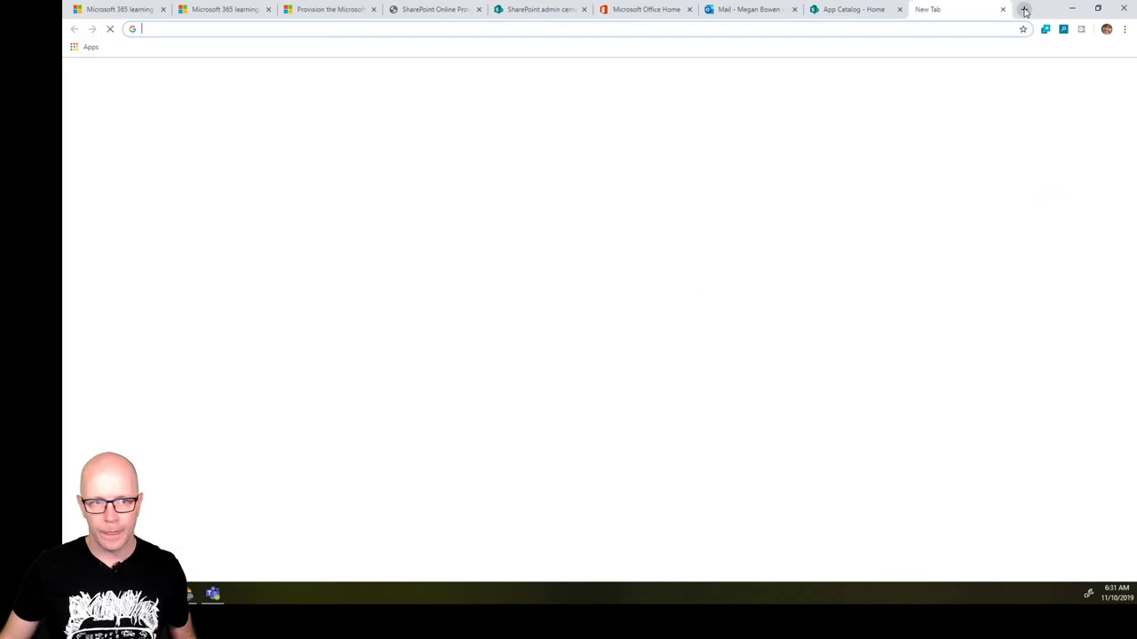
{"action": "type", "text": "yout"}
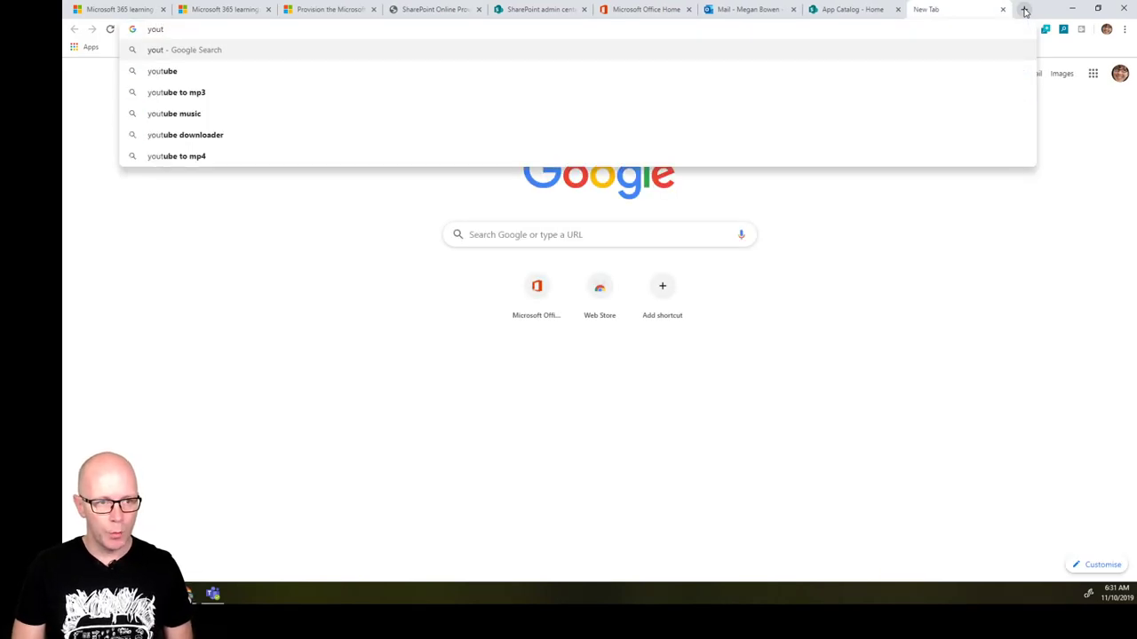
{"action": "type", "text": "ube.com/"}
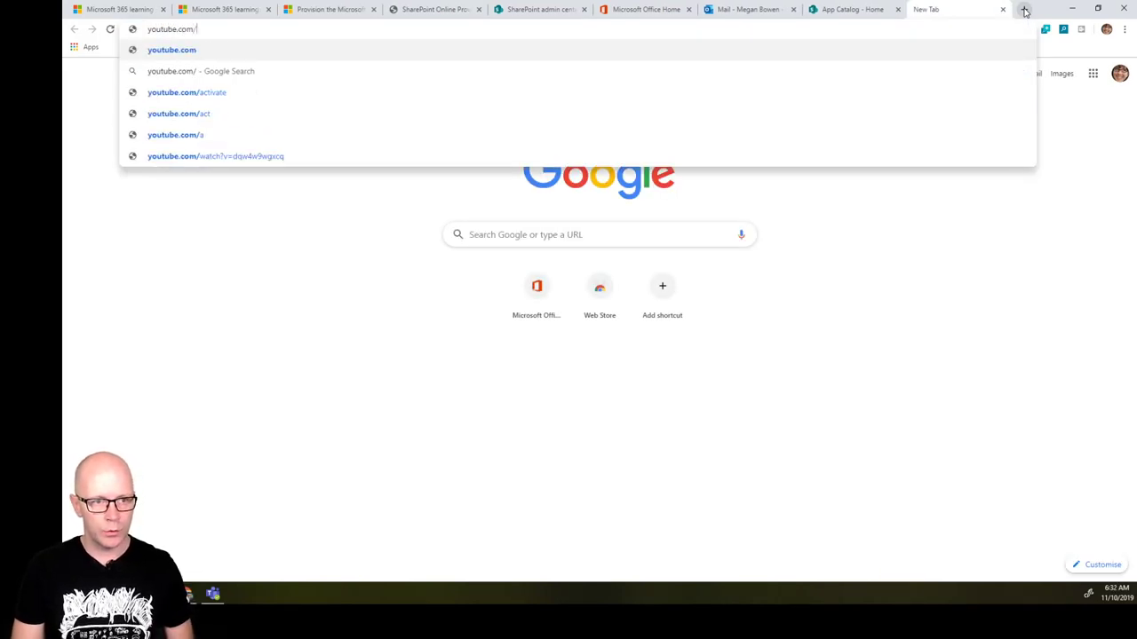
{"action": "type", "text": "darrellasa"}
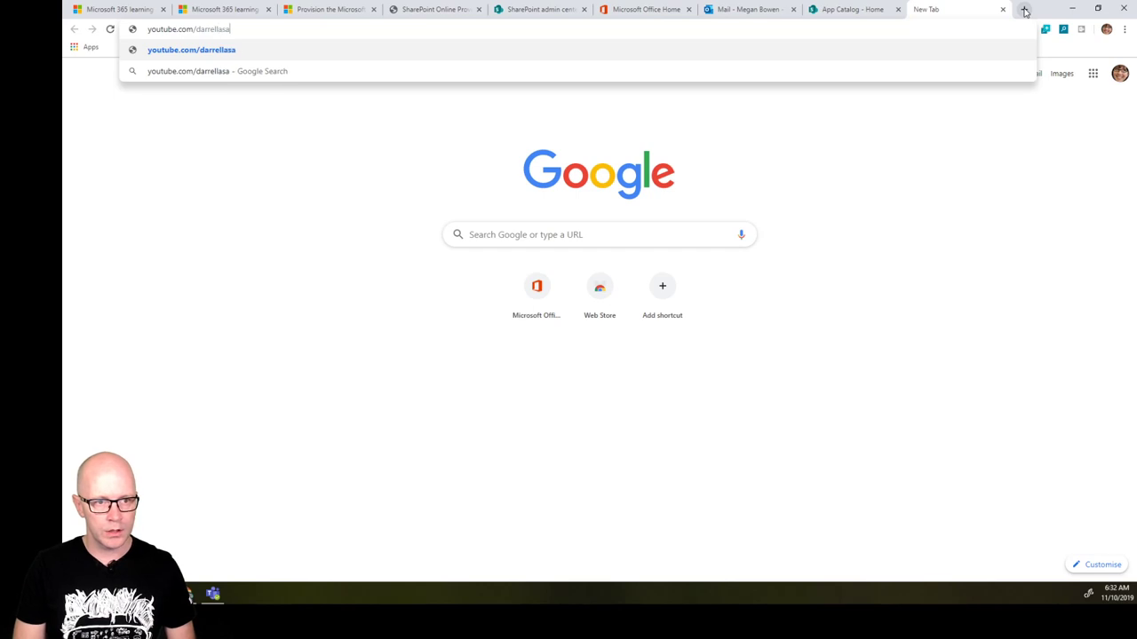
{"action": "type", "text": "service"}
{"action": "key", "text": "Return"}
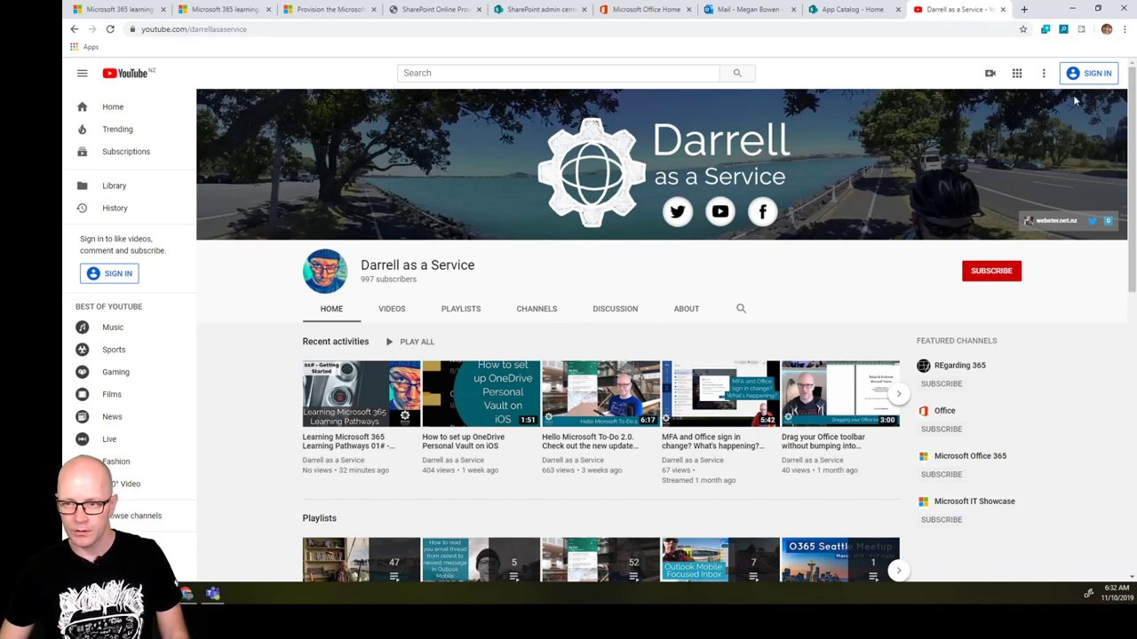
{"action": "left_click", "coordinate": [1002, 277]}
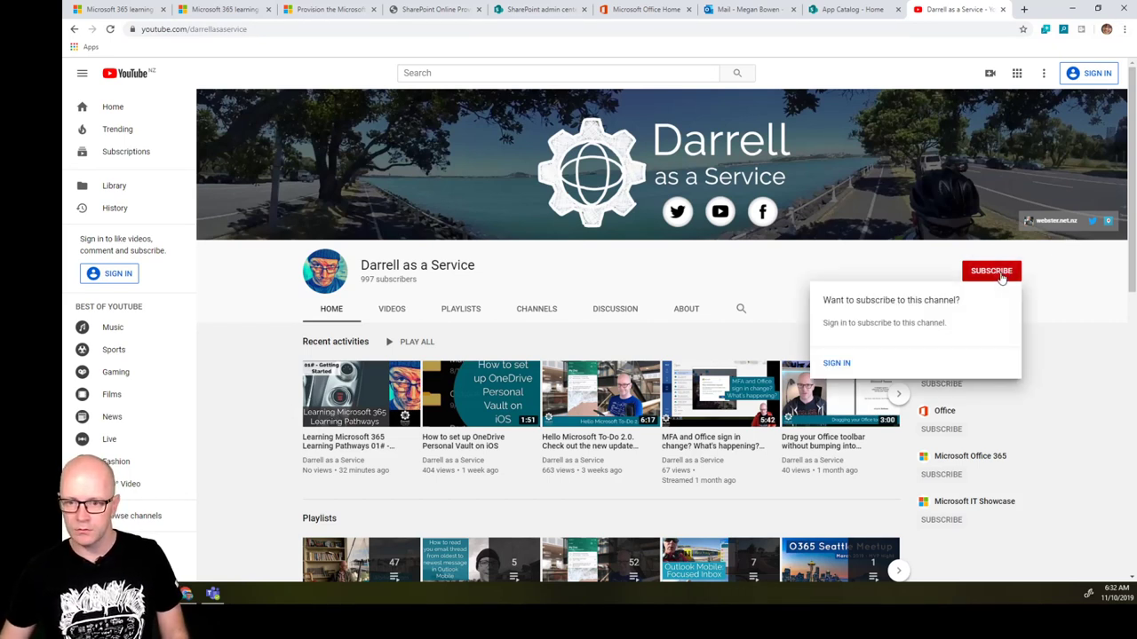
{"action": "left_click", "coordinate": [1098, 300]}
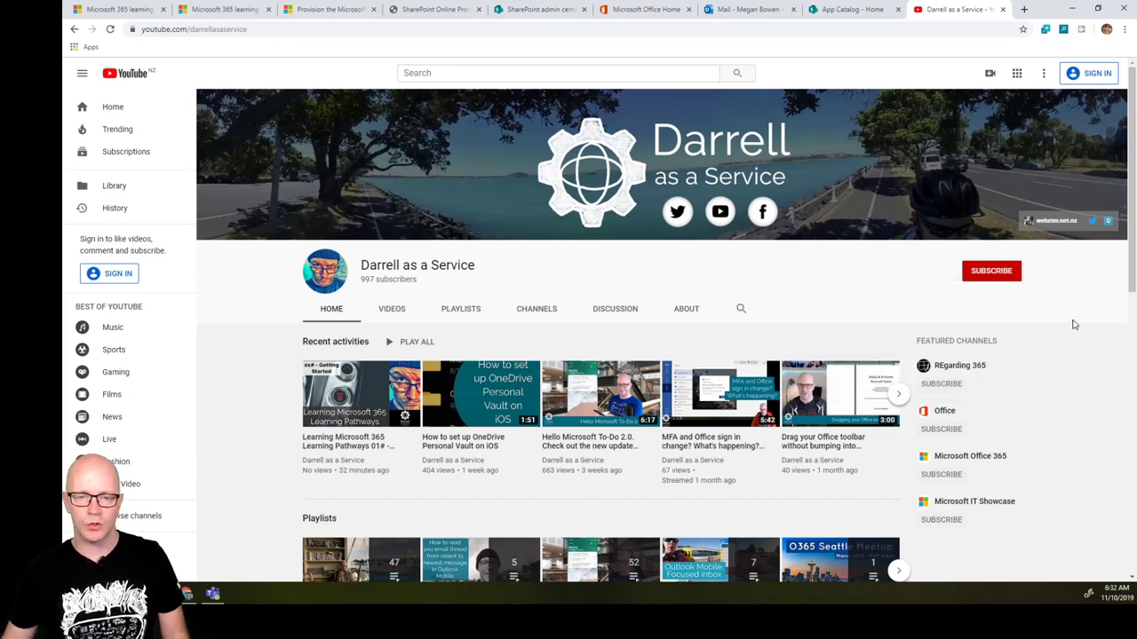